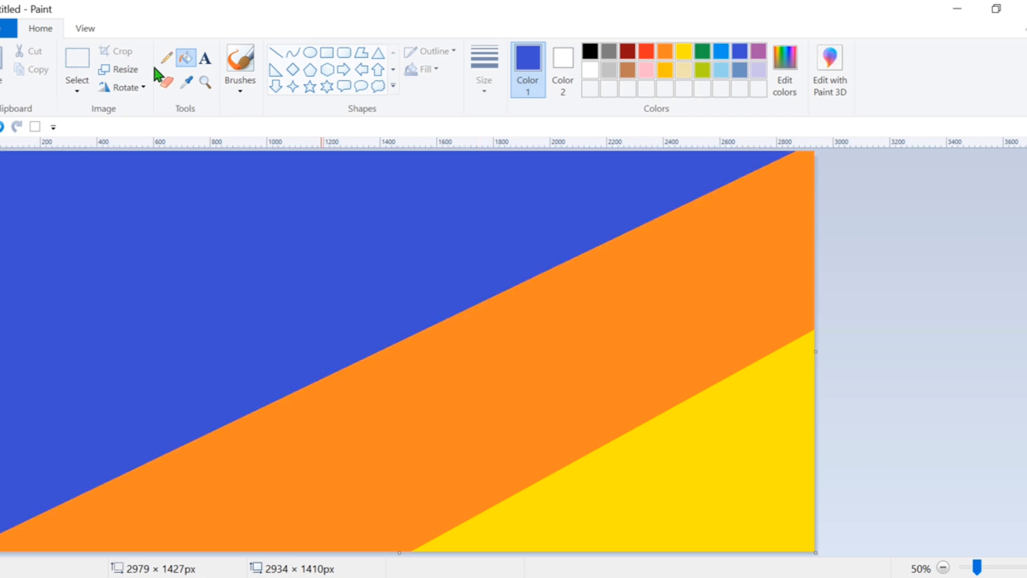
# Step: Resize the striped image to 1 pixel wide at 1410 pixels high, without maintaining the aspect ratio
pyautogui.click(118, 69)
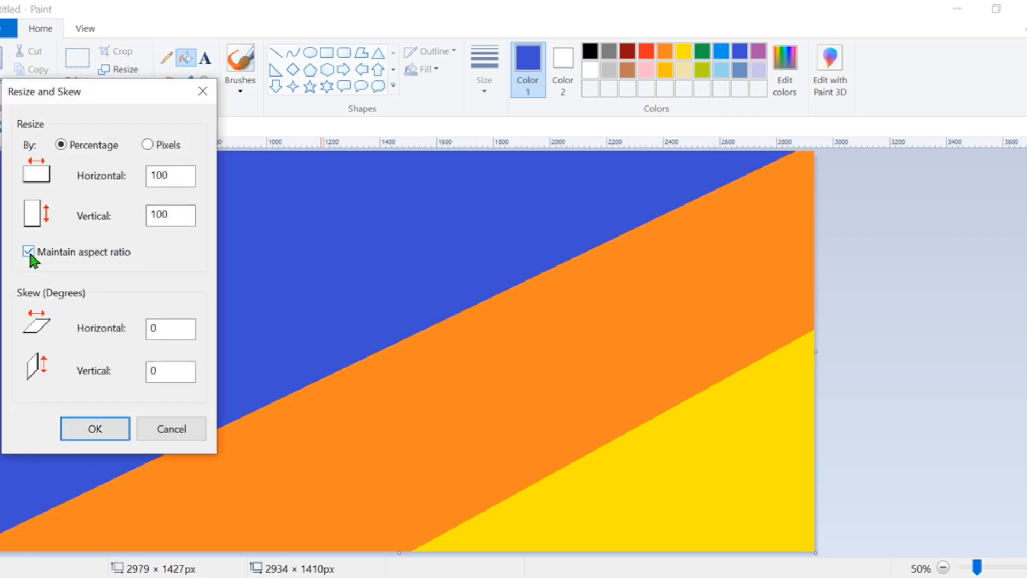
pyautogui.click(149, 145)
pyautogui.click(95, 429)
# Step: Stretch the image back to 2934 pixels wide to form a smooth blue-to-orange gradient sky
pyautogui.click(118, 69)
pyautogui.click(149, 145)
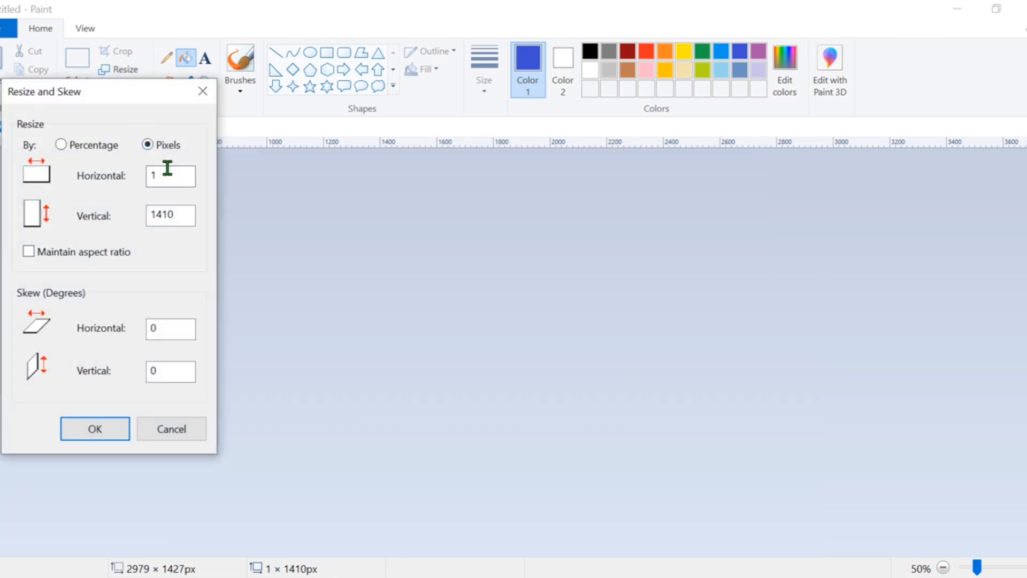
pyautogui.click(168, 169)
pyautogui.press('BackSpace')
pyautogui.write('2934')
pyautogui.click(108, 431)
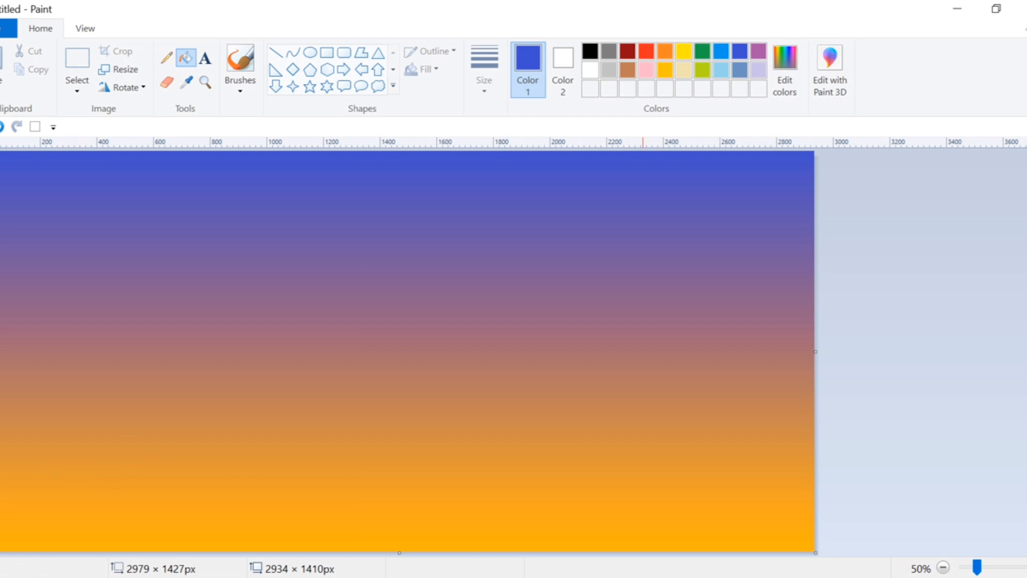
# Step: Select the whole gradient and squash it upward to about 70% of the canvas height, leaving a lighter blue band below
pyautogui.hotkey('ctrl', 'a')
pyautogui.moveTo(400, 551); pyautogui.dragTo(402, 438)
pyautogui.click(947, 379)
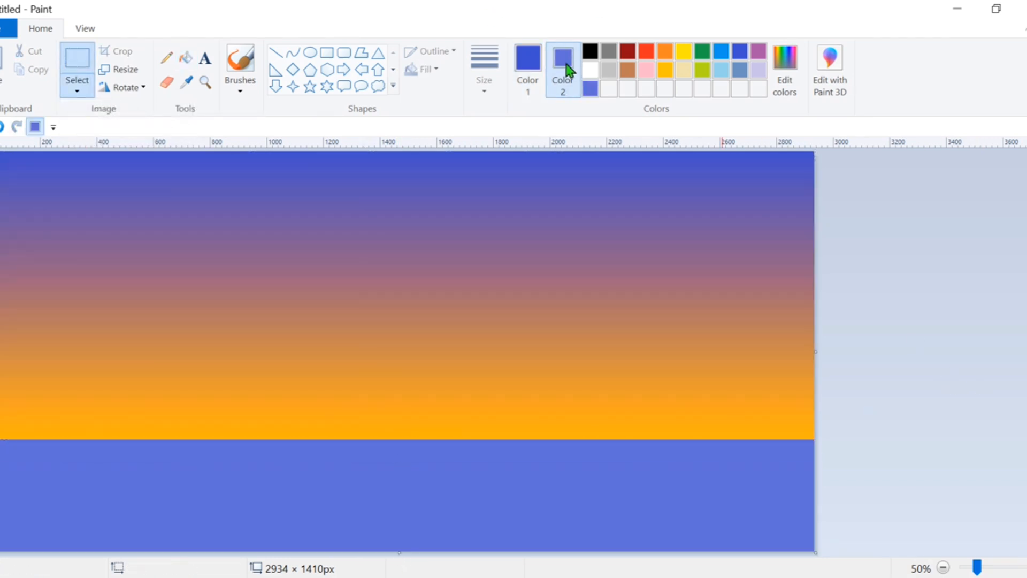
# Step: Draw a jagged blue mountain ridge outline with the Pencil across the sky's full width, above the lighter blue band
pyautogui.click(168, 59)
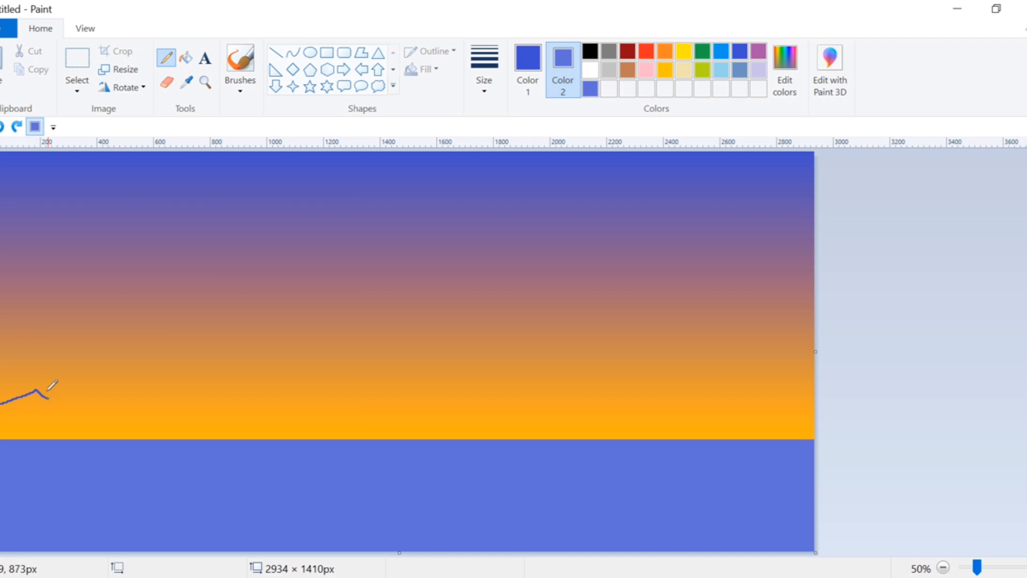
pyautogui.hotkey('ctrl', 'z')
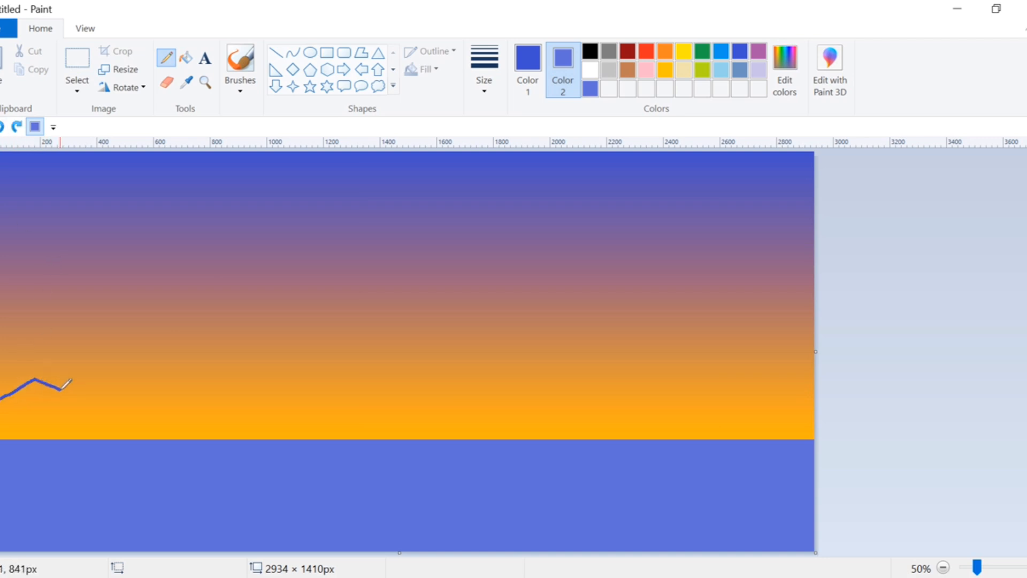
pyautogui.moveTo(61, 390); pyautogui.dragTo(122, 417)
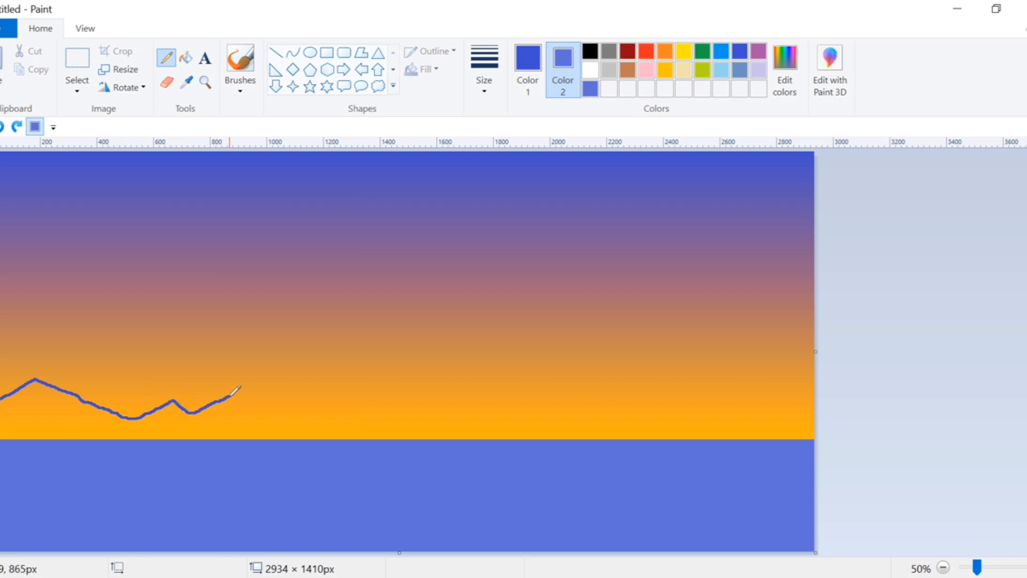
pyautogui.moveTo(261, 404); pyautogui.dragTo(310, 420)
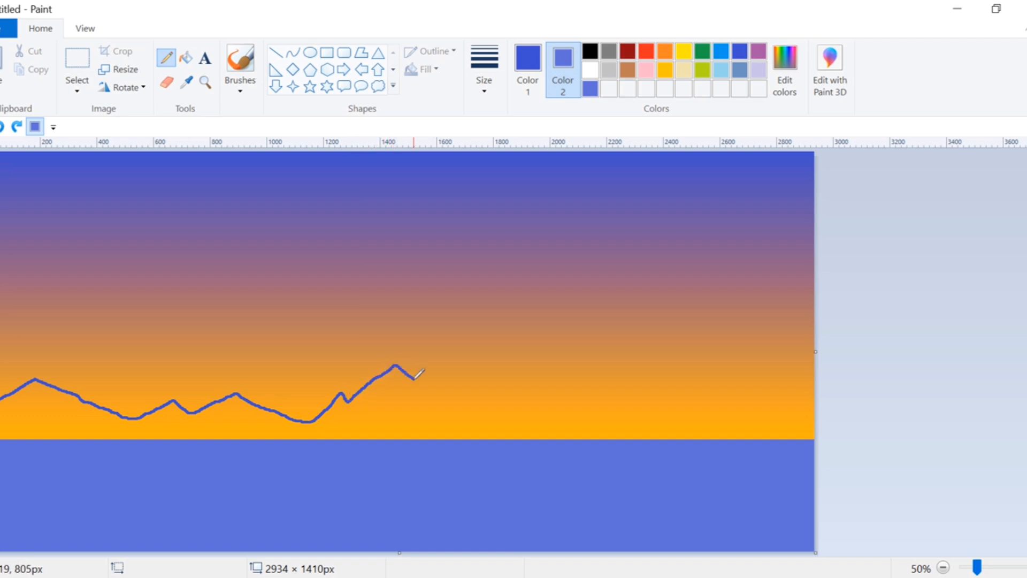
pyautogui.moveTo(415, 378); pyautogui.dragTo(433, 394)
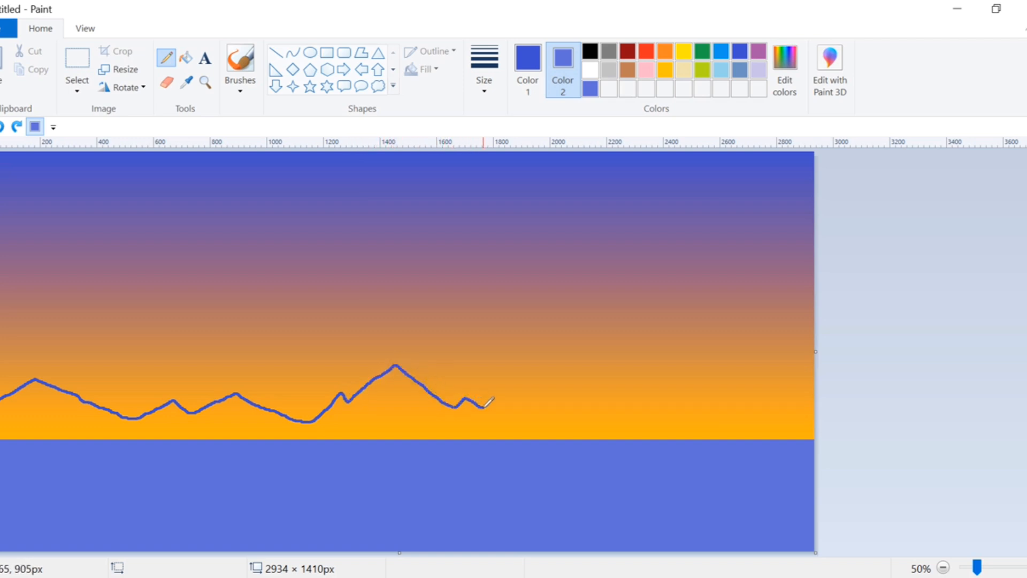
pyautogui.moveTo(534, 389)
pyautogui.mouseDown()
pyautogui.moveTo(596, 410)
pyautogui.moveTo(614, 400)
pyautogui.moveTo(670, 401)
pyautogui.mouseUp()
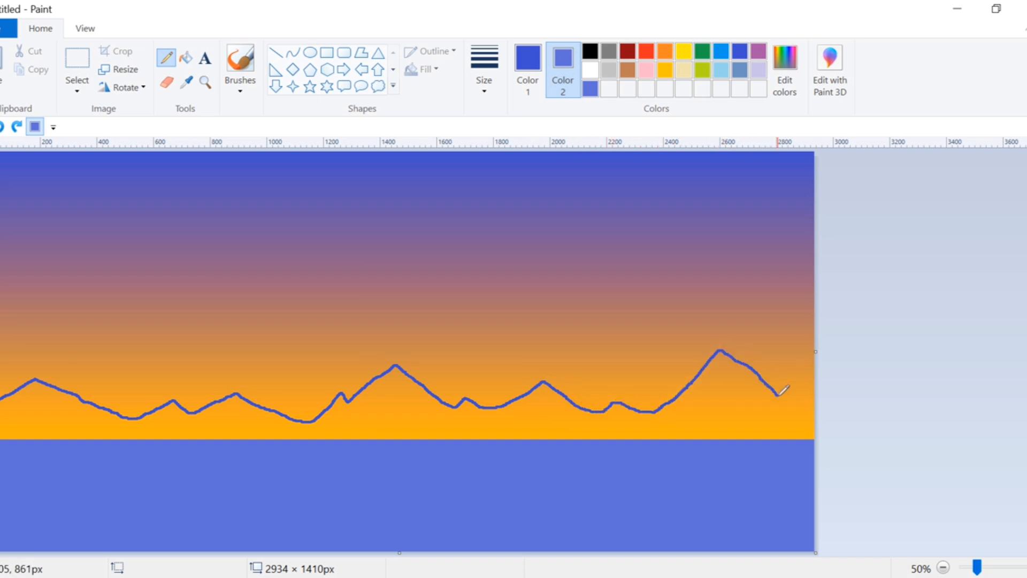
pyautogui.moveTo(802, 415); pyautogui.dragTo(826, 413)
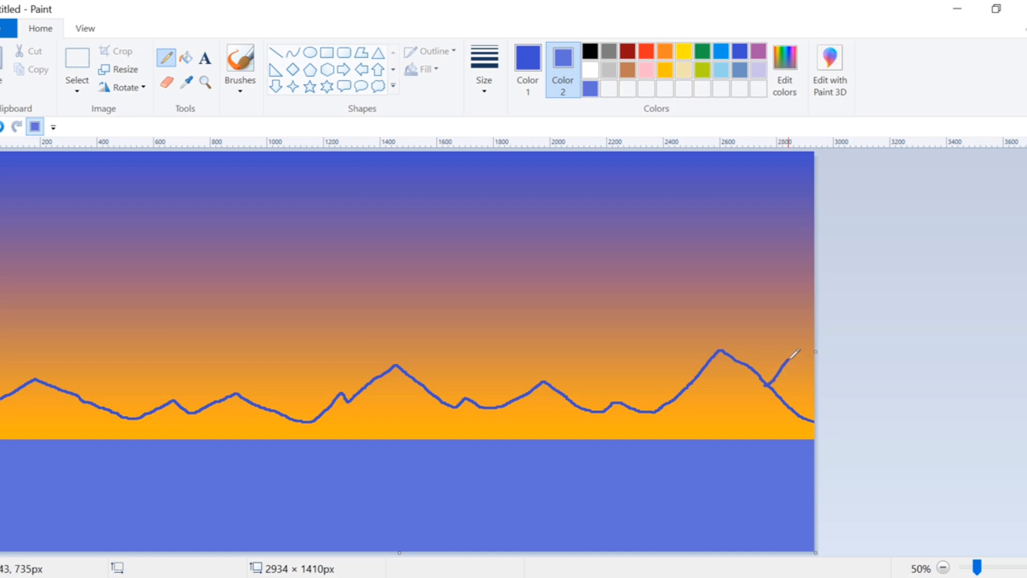
# Step: Choose the plain brush, and draw a straight blue line in the third thickness along the horizon across the canvas
pyautogui.click(256, 85)
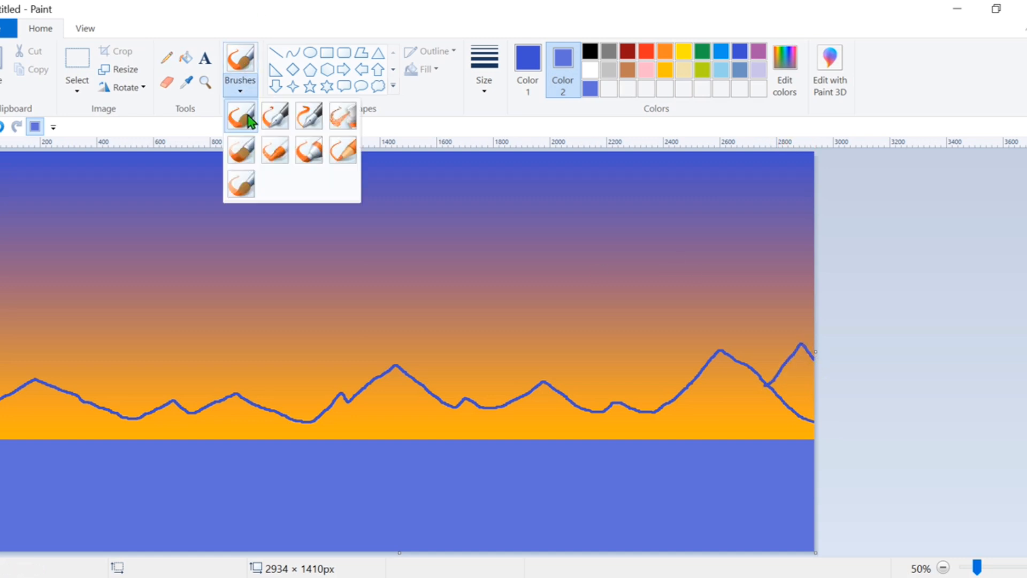
pyautogui.click(237, 114)
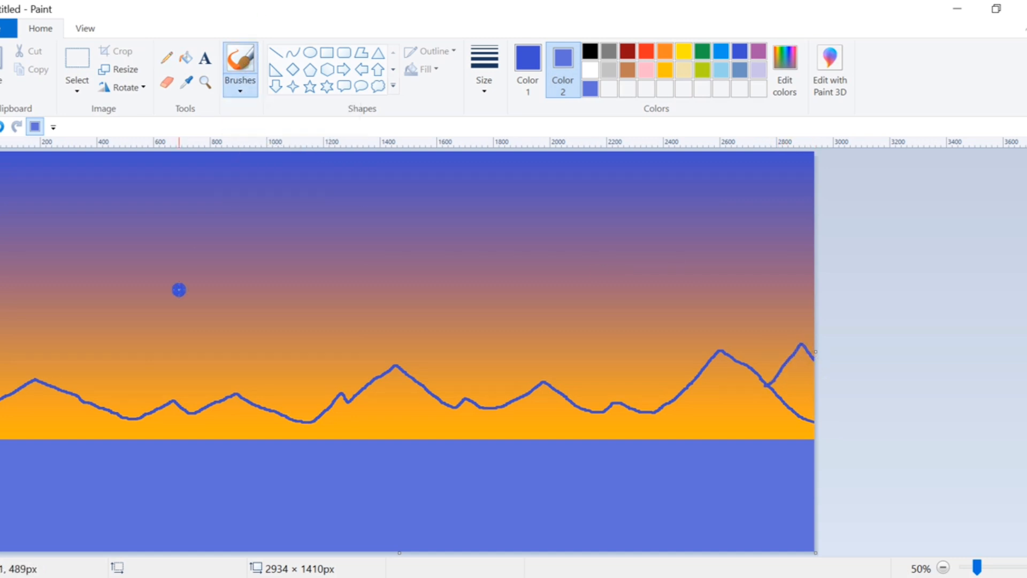
pyautogui.click(280, 50)
pyautogui.click(484, 78)
pyautogui.click(497, 184)
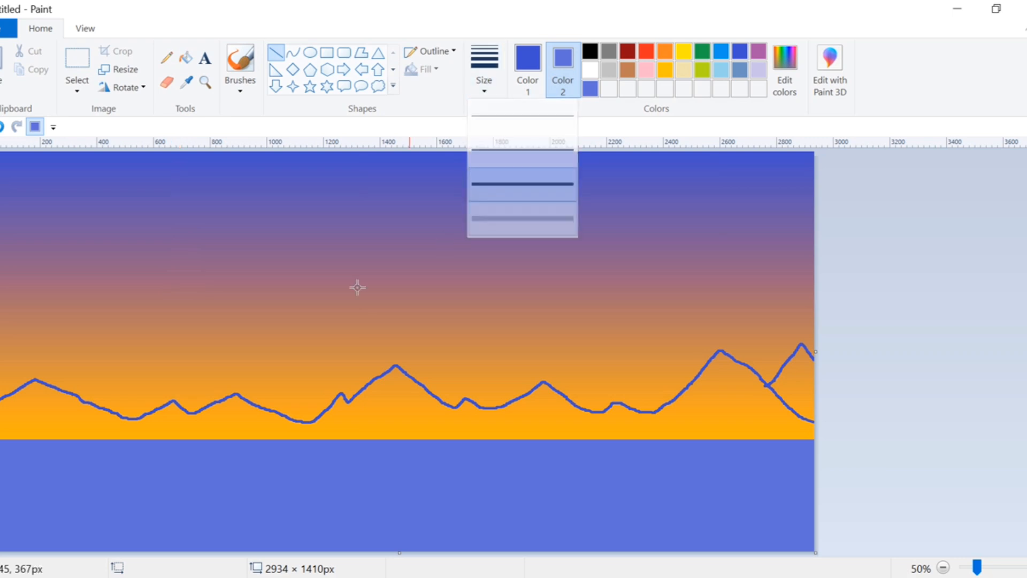
pyautogui.moveTo(0, 437); pyautogui.dragTo(853, 435)
# Step: Paint the mountains in the left part of the ridge solid blue with the brush, down to the horizon line
pyautogui.click(240, 69)
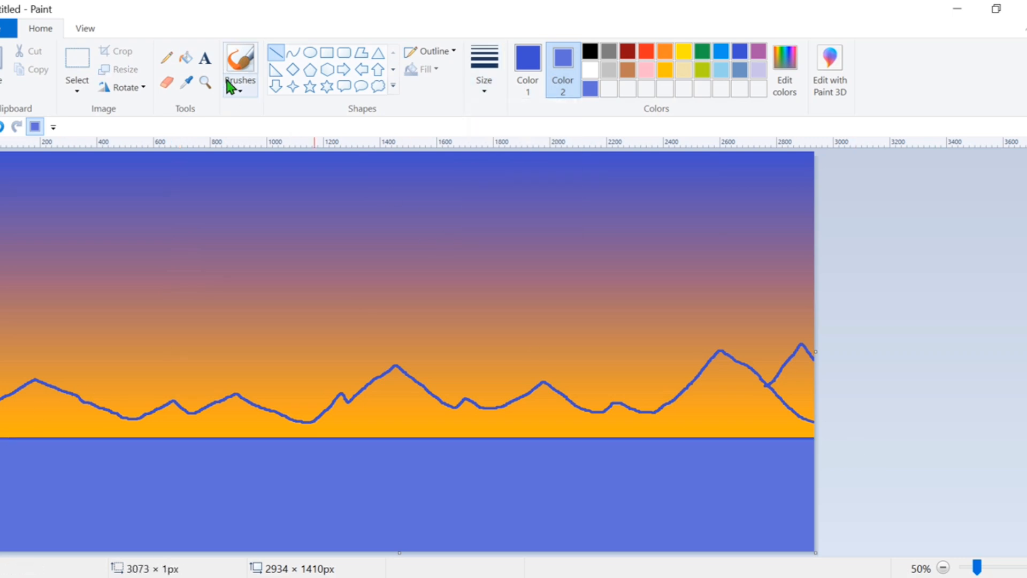
pyautogui.moveTo(33, 386)
pyautogui.mouseDown()
pyautogui.moveTo(4, 412)
pyautogui.moveTo(62, 404)
pyautogui.moveTo(96, 418)
pyautogui.mouseUp()
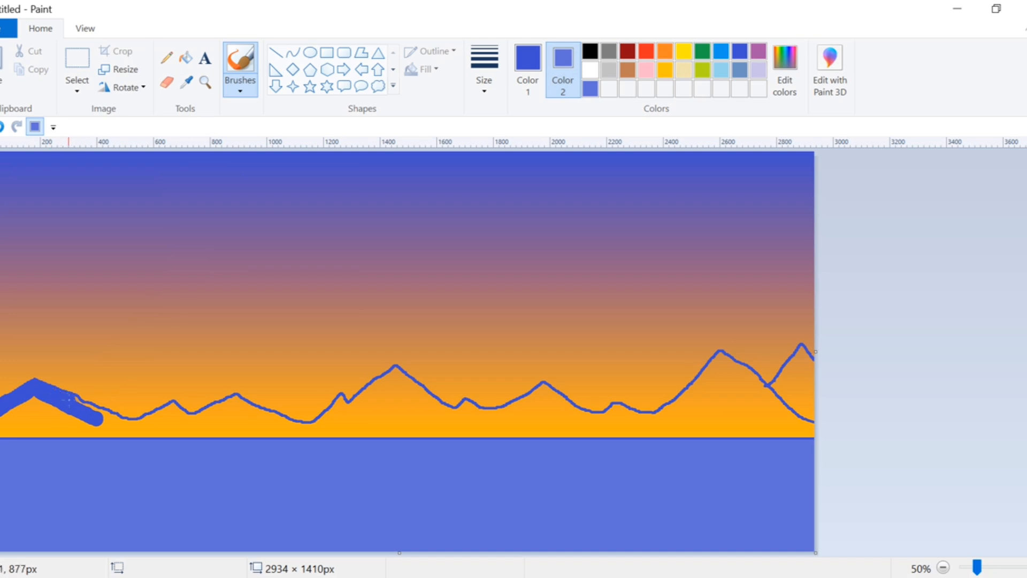
pyautogui.moveTo(82, 406)
pyautogui.mouseDown()
pyautogui.moveTo(64, 420)
pyautogui.moveTo(24, 408)
pyautogui.moveTo(0, 423)
pyautogui.moveTo(102, 429)
pyautogui.moveTo(59, 409)
pyautogui.mouseUp()
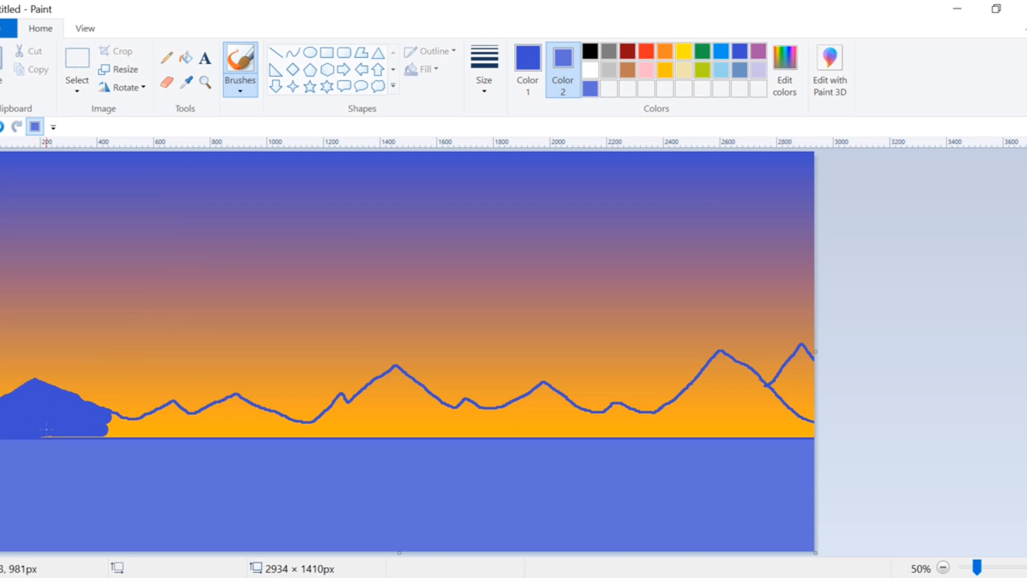
pyautogui.moveTo(76, 432)
pyautogui.mouseDown()
pyautogui.moveTo(266, 432)
pyautogui.moveTo(202, 424)
pyautogui.moveTo(234, 401)
pyautogui.moveTo(311, 429)
pyautogui.moveTo(216, 412)
pyautogui.moveTo(192, 428)
pyautogui.moveTo(172, 409)
pyautogui.moveTo(193, 419)
pyautogui.mouseUp()
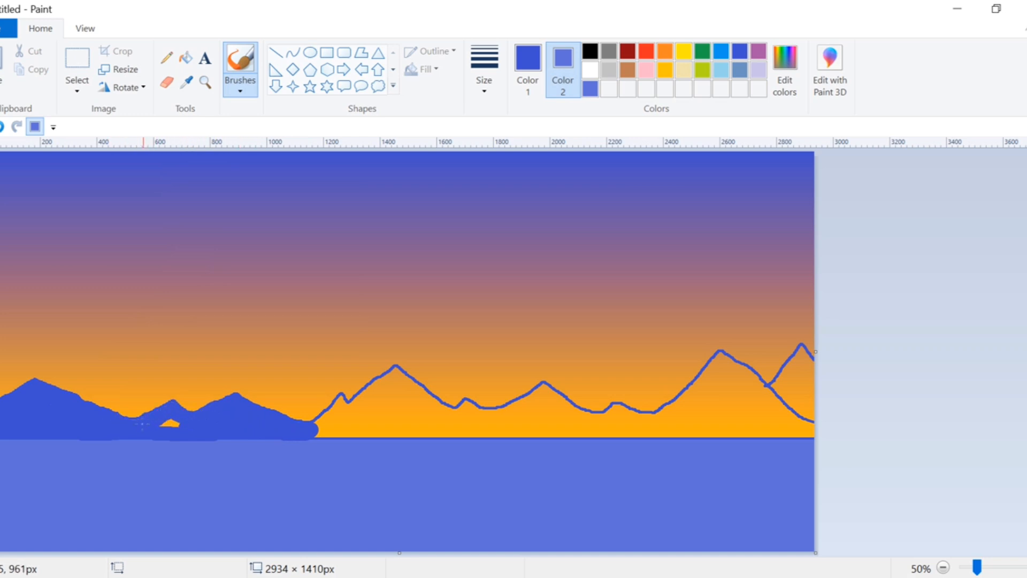
# Step: Paint the tall central mountain solid blue inside its outline, undoing the stray brush stroke
pyautogui.moveTo(339, 423)
pyautogui.mouseDown()
pyautogui.moveTo(549, 429)
pyautogui.moveTo(313, 430)
pyautogui.moveTo(339, 401)
pyautogui.mouseUp()
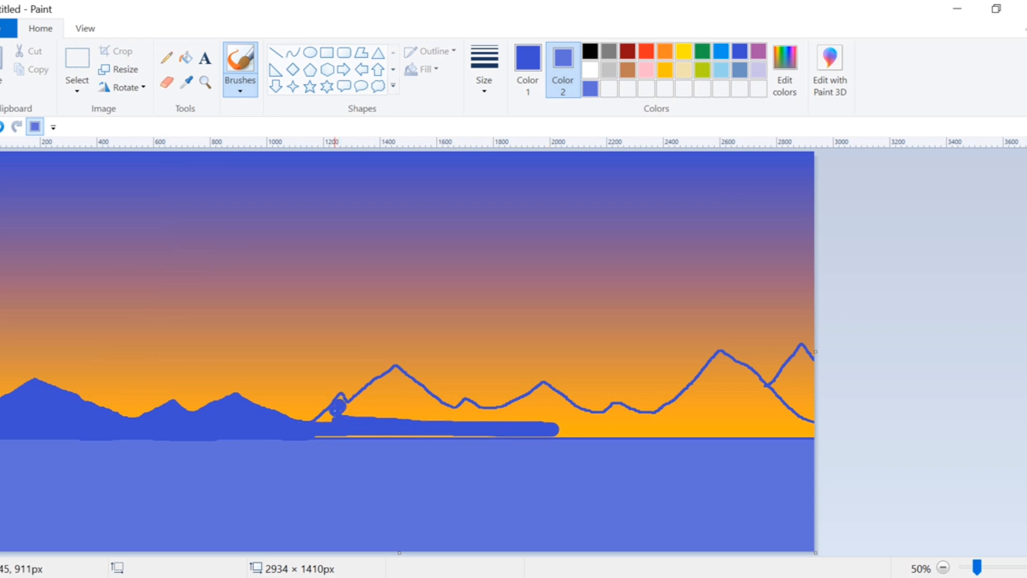
pyautogui.hotkey('ctrl', 'z')
pyautogui.moveTo(319, 428)
pyautogui.mouseDown()
pyautogui.moveTo(378, 385)
pyautogui.moveTo(347, 416)
pyautogui.moveTo(481, 425)
pyautogui.mouseUp()
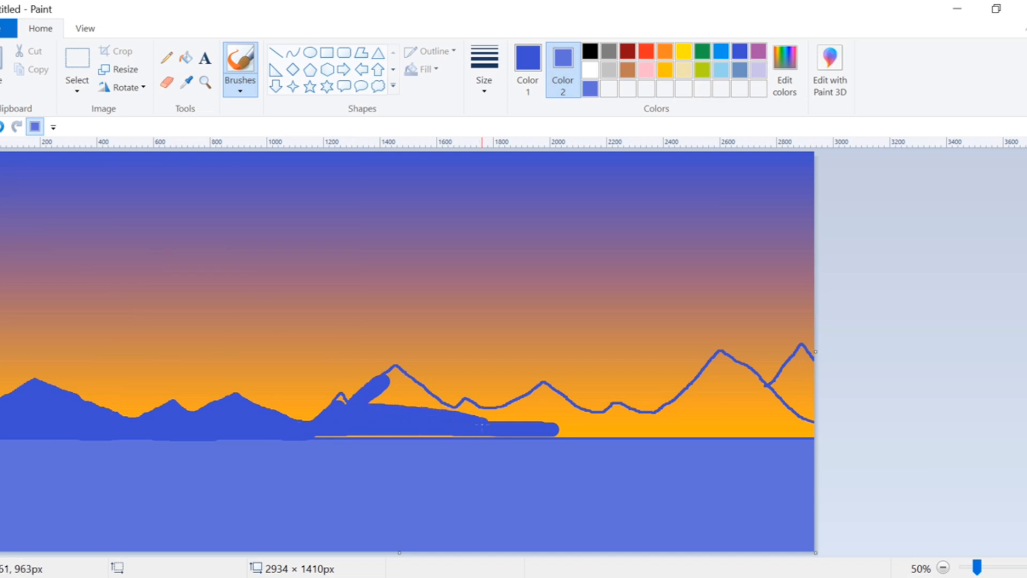
pyautogui.moveTo(432, 403)
pyautogui.mouseDown()
pyautogui.moveTo(396, 373)
pyautogui.moveTo(437, 406)
pyautogui.moveTo(401, 394)
pyautogui.moveTo(414, 401)
pyautogui.moveTo(378, 400)
pyautogui.mouseUp()
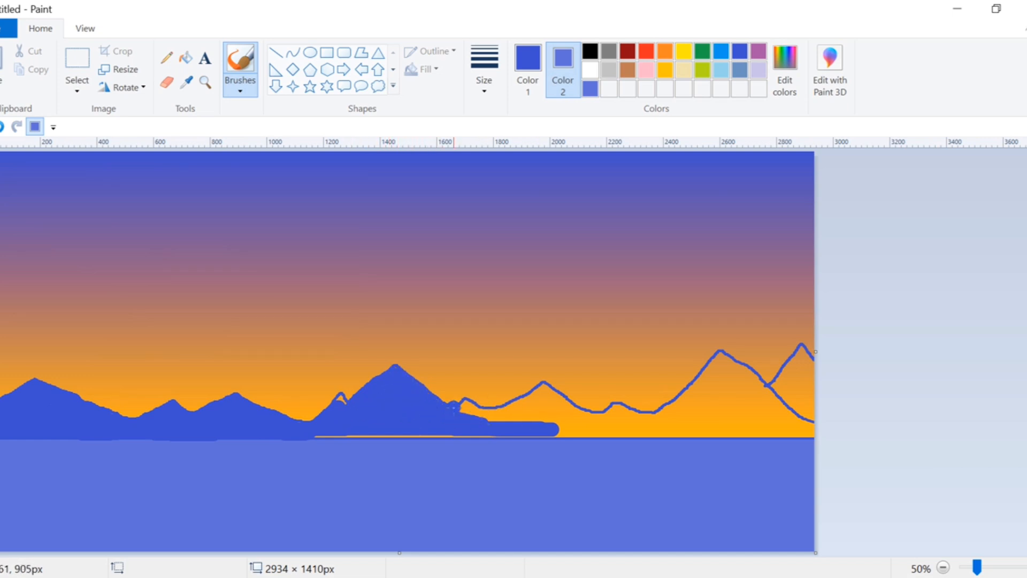
# Step: Paint the mountains from the centre to the right edge solid blue, covering the remaining orange gaps above the horizon
pyautogui.moveTo(454, 408)
pyautogui.mouseDown()
pyautogui.moveTo(562, 425)
pyautogui.moveTo(769, 427)
pyautogui.mouseUp()
pyautogui.moveTo(722, 361); pyautogui.dragTo(663, 419)
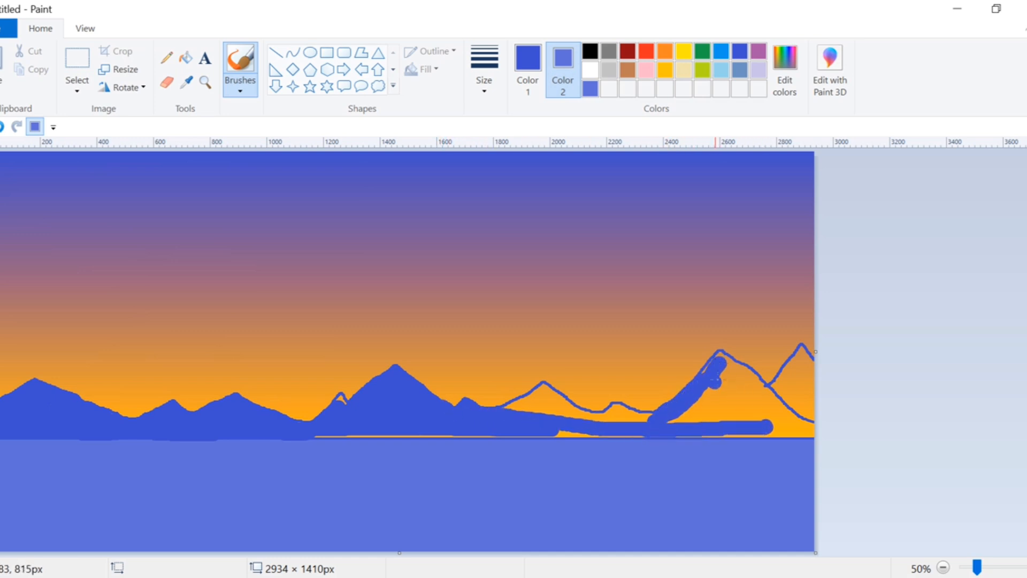
pyautogui.moveTo(721, 360)
pyautogui.mouseDown()
pyautogui.moveTo(801, 413)
pyautogui.moveTo(683, 427)
pyautogui.moveTo(776, 421)
pyautogui.moveTo(688, 412)
pyautogui.moveTo(724, 389)
pyautogui.mouseUp()
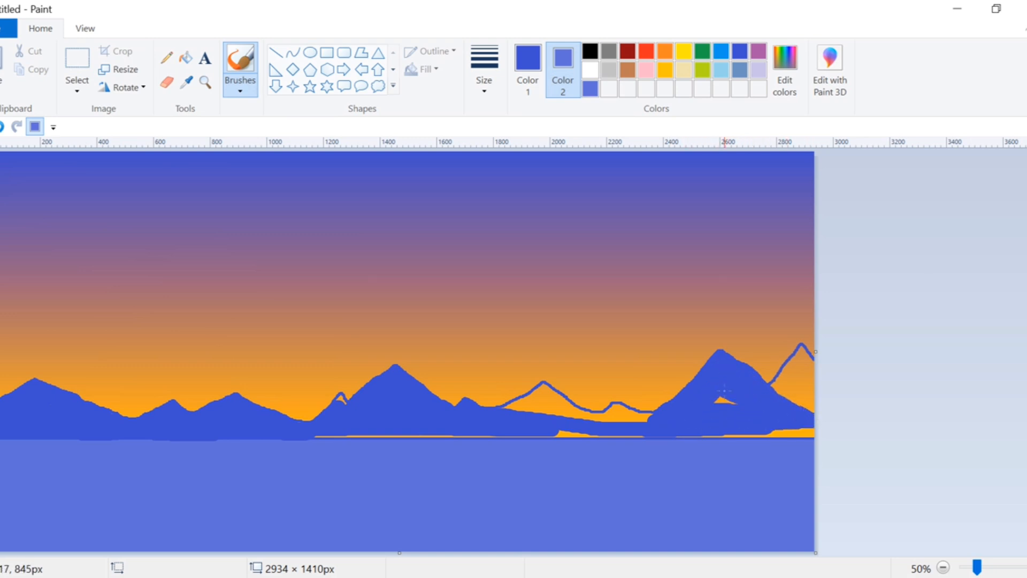
pyautogui.moveTo(793, 364)
pyautogui.mouseDown()
pyautogui.moveTo(781, 392)
pyautogui.moveTo(804, 361)
pyautogui.moveTo(807, 411)
pyautogui.moveTo(803, 381)
pyautogui.moveTo(796, 404)
pyautogui.mouseUp()
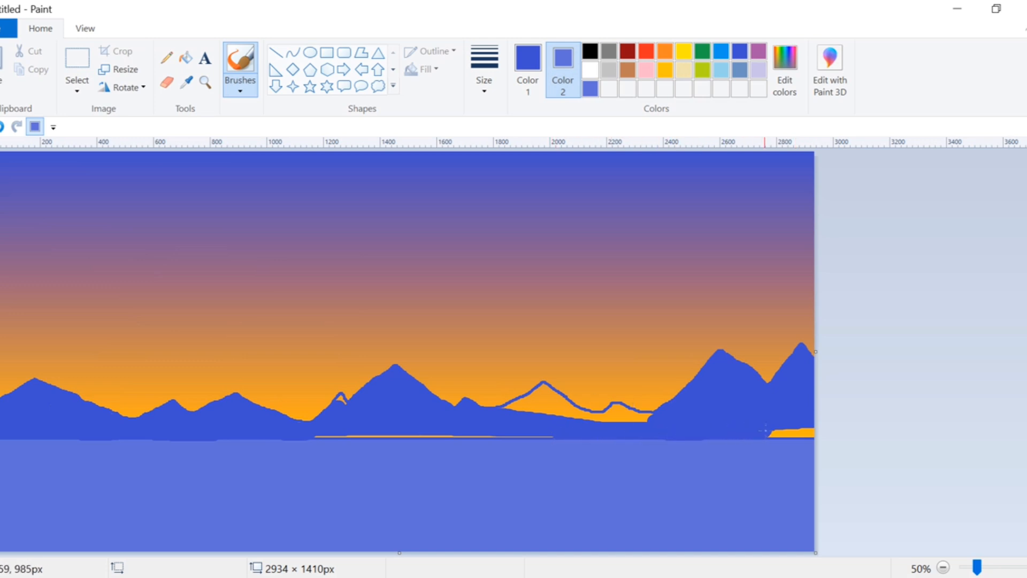
pyautogui.moveTo(765, 431); pyautogui.dragTo(799, 427)
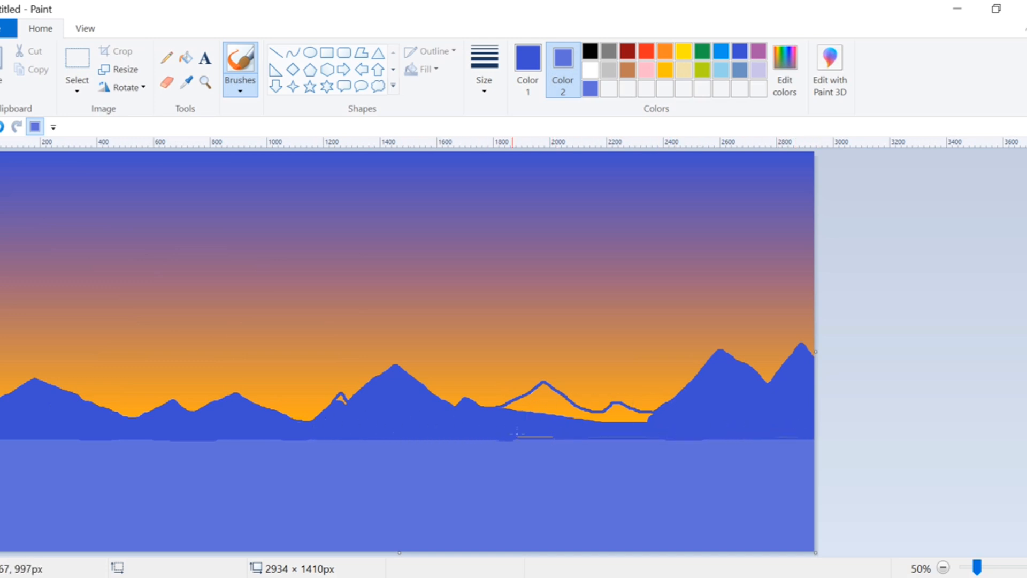
pyautogui.moveTo(518, 433); pyautogui.dragTo(616, 434)
pyautogui.moveTo(517, 420)
pyautogui.mouseDown()
pyautogui.moveTo(536, 386)
pyautogui.moveTo(571, 414)
pyautogui.moveTo(615, 406)
pyautogui.moveTo(647, 417)
pyautogui.mouseUp()
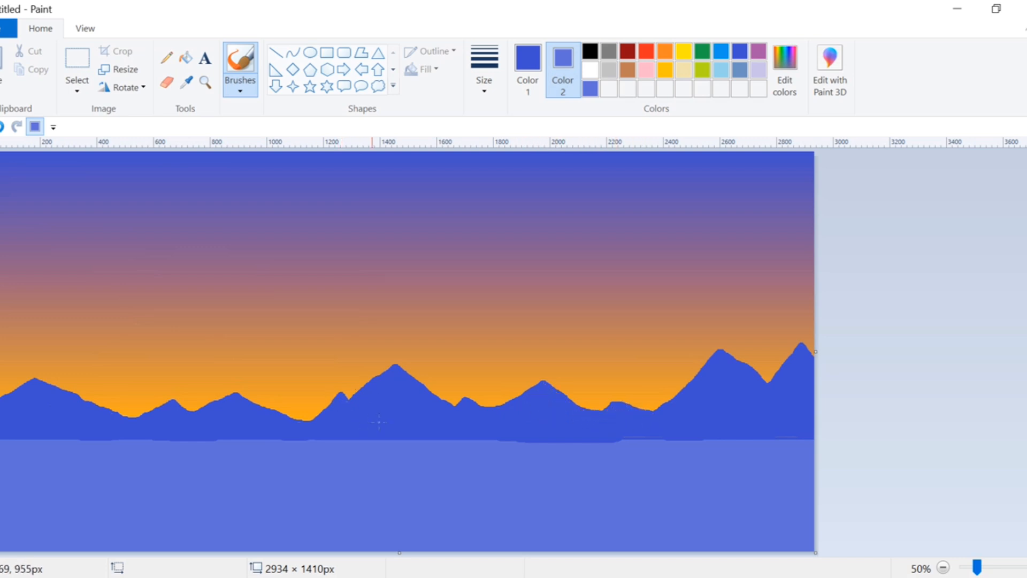
# Step: Draw a straight blue line along the base of the mountains to even out their lower edge
pyautogui.click(276, 53)
pyautogui.moveTo(0, 441); pyautogui.dragTo(807, 440)
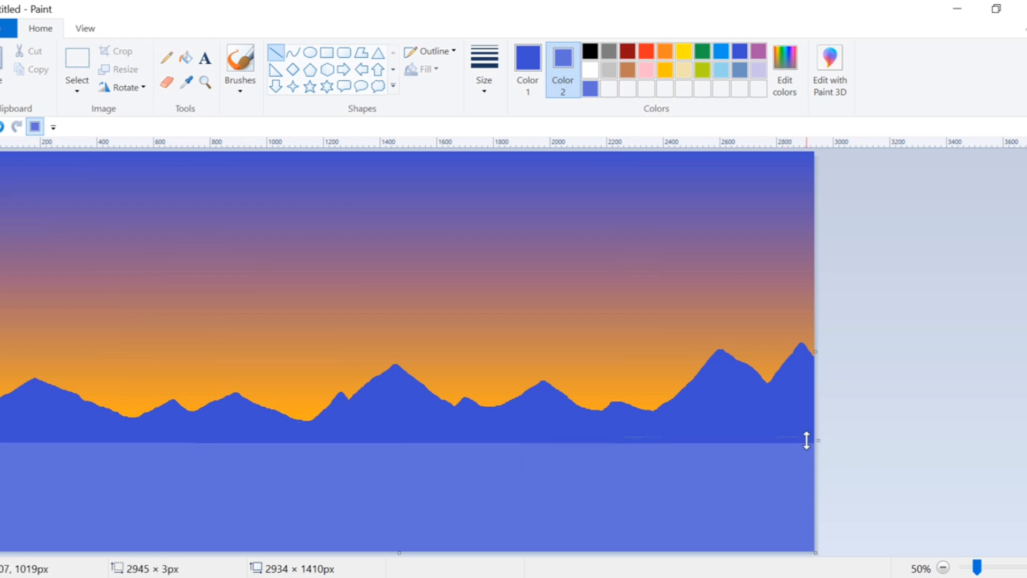
pyautogui.click(853, 401)
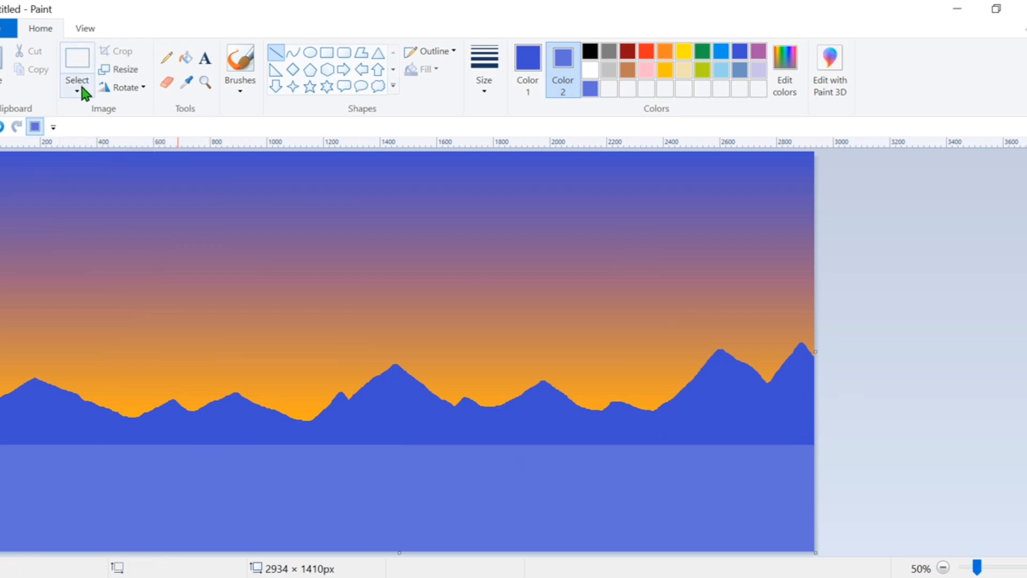
# Step: Mix a very dark green custom colour for Color 2, based on the palette green
pyautogui.click(702, 51)
pyautogui.click(785, 70)
pyautogui.moveTo(696, 276); pyautogui.dragTo(694, 322)
pyautogui.click(356, 413)
# Step: Set Color 1 to the custom dark green and fill the band below the mountains with it, undoing the blue fill
pyautogui.click(186, 58)
pyautogui.click(252, 475)
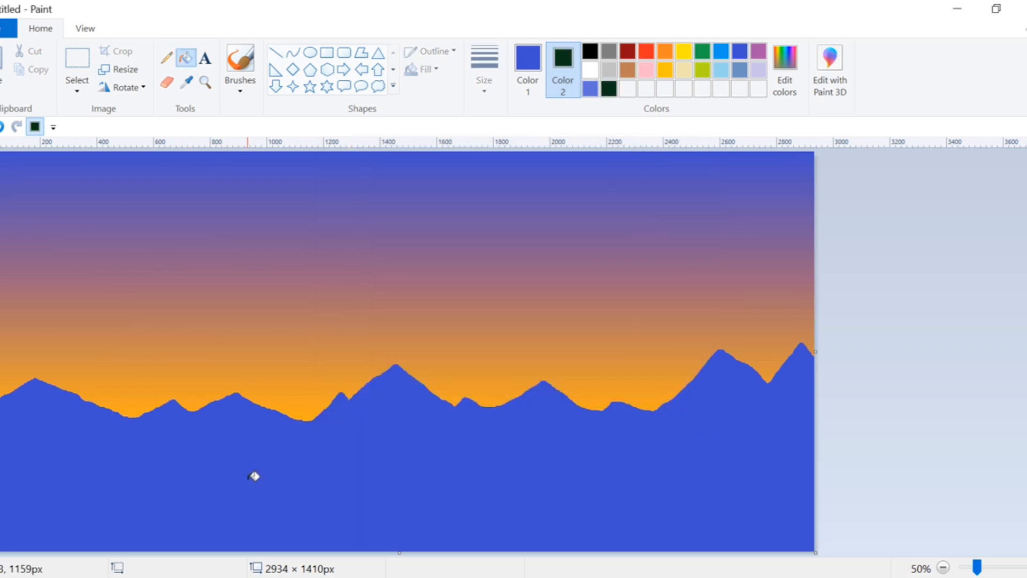
pyautogui.hotkey('ctrl', 'z')
pyautogui.click(528, 70)
pyautogui.click(609, 88)
pyautogui.click(400, 482)
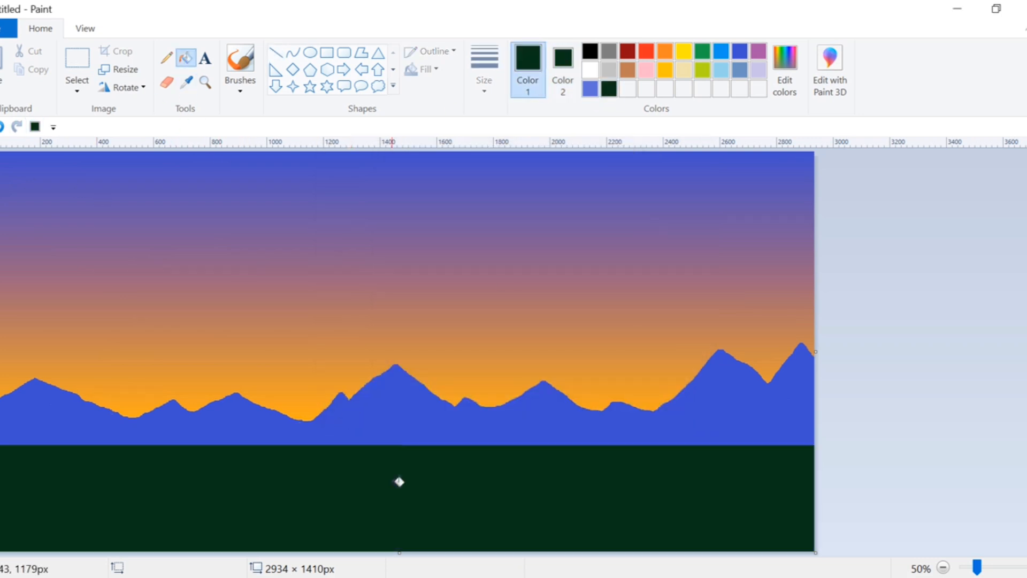
# Step: Activate free-form selection and mix a light blue custom colour of RGB 138, 138, 255 for Color 1
pyautogui.click(80, 88)
pyautogui.click(98, 148)
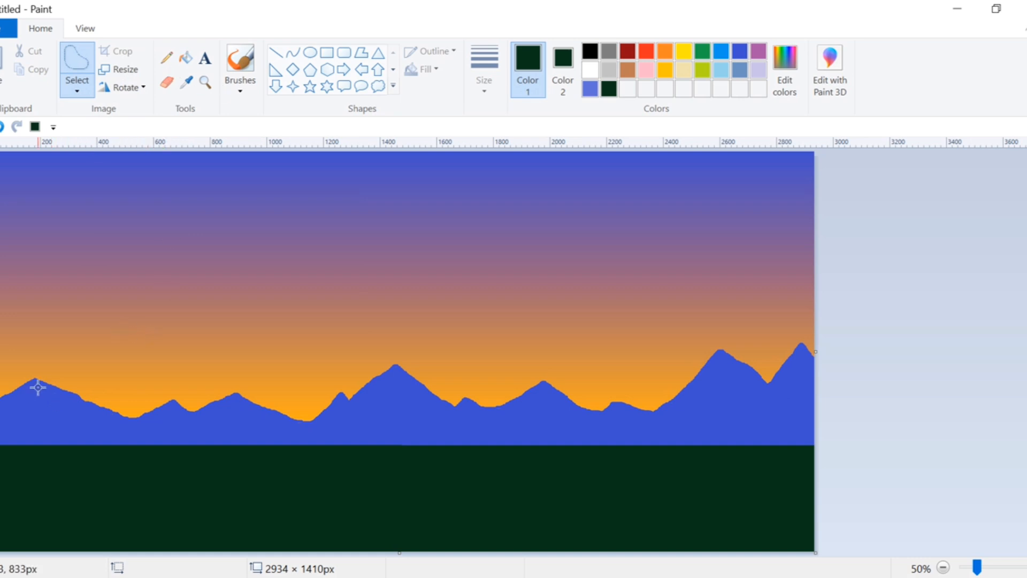
pyautogui.click(785, 70)
pyautogui.click(428, 255)
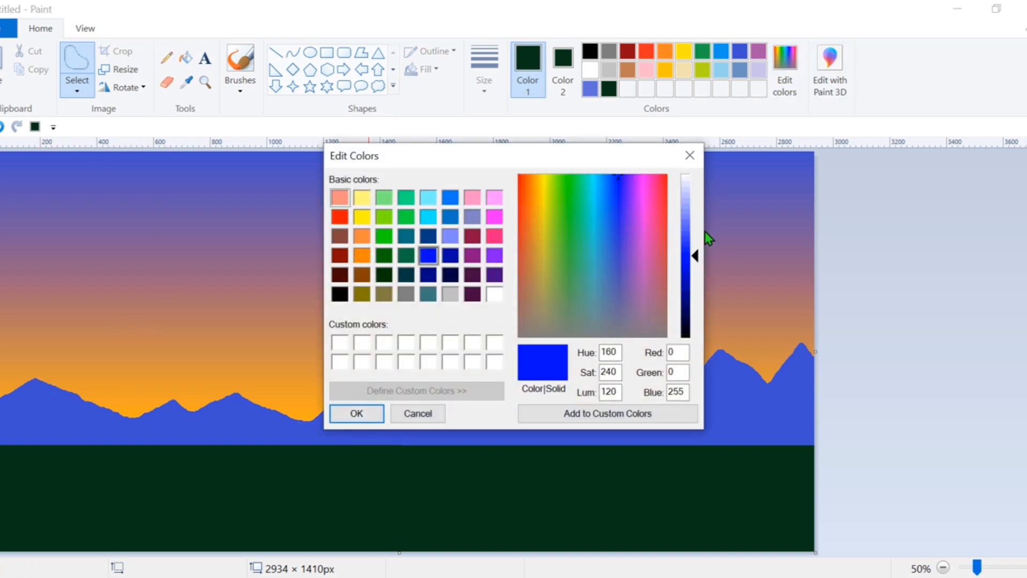
pyautogui.moveTo(694, 256); pyautogui.dragTo(693, 212)
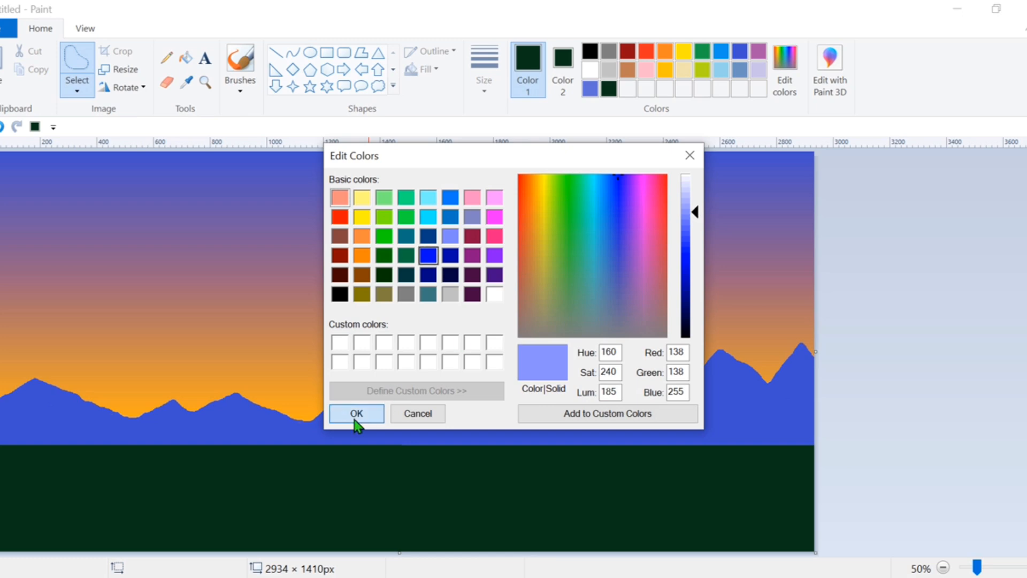
pyautogui.click(357, 414)
pyautogui.moveTo(32, 392)
pyautogui.mouseDown()
pyautogui.moveTo(4, 408)
pyautogui.moveTo(31, 393)
pyautogui.mouseUp()
pyautogui.press('Delete')
pyautogui.hotkey('ctrl', 'z')
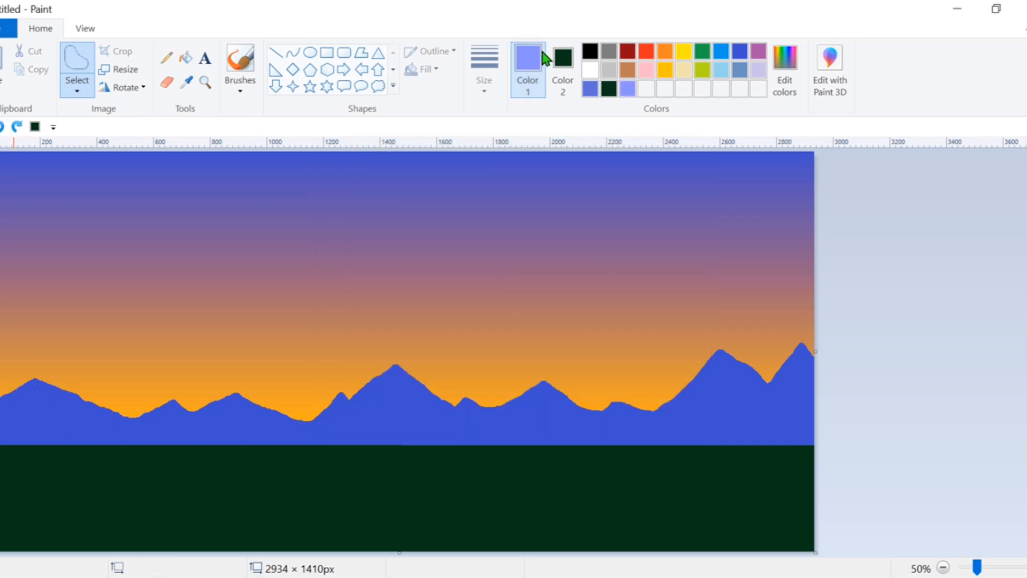
# Step: Set Color 2 to the custom light blue and clear a thin free-form sliver on the leftmost mountain's slope as a highlight
pyautogui.click(563, 70)
pyautogui.click(628, 88)
pyautogui.moveTo(31, 391)
pyautogui.mouseDown()
pyautogui.moveTo(2, 409)
pyautogui.moveTo(35, 387)
pyautogui.moveTo(58, 411)
pyautogui.moveTo(21, 426)
pyautogui.moveTo(57, 410)
pyautogui.mouseUp()
pyautogui.press('Delete')
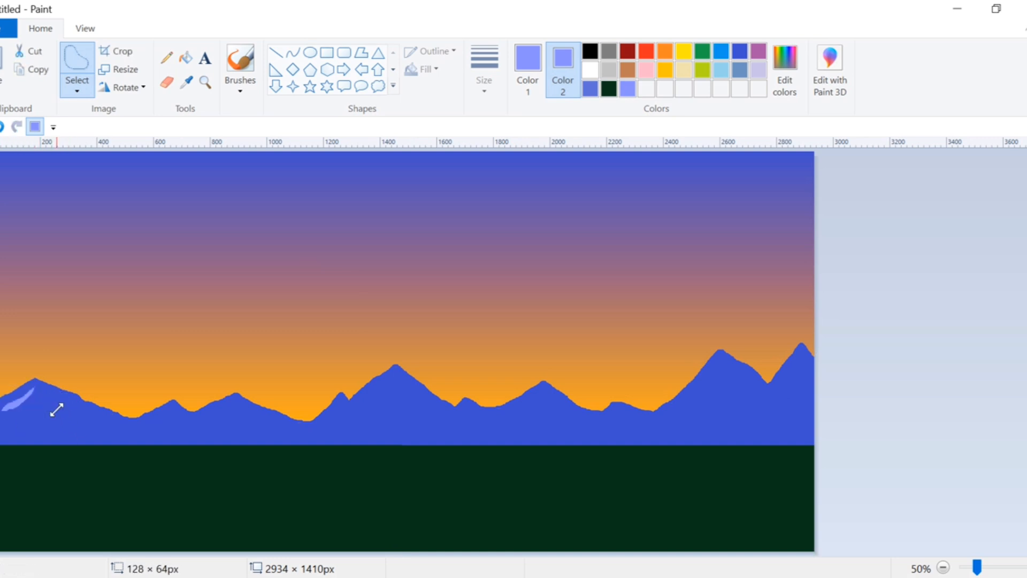
# Step: Clear more thin free-form slivers to light blue on the leftmost mountain's lower slope and the small peak beside it
pyautogui.press('Delete')
pyautogui.moveTo(168, 405)
pyautogui.mouseDown()
pyautogui.moveTo(138, 419)
pyautogui.moveTo(167, 407)
pyautogui.moveTo(177, 415)
pyautogui.moveTo(145, 435)
pyautogui.moveTo(160, 424)
pyautogui.mouseUp()
pyautogui.press('Delete')
pyautogui.press('Delete')
pyautogui.press('Delete')
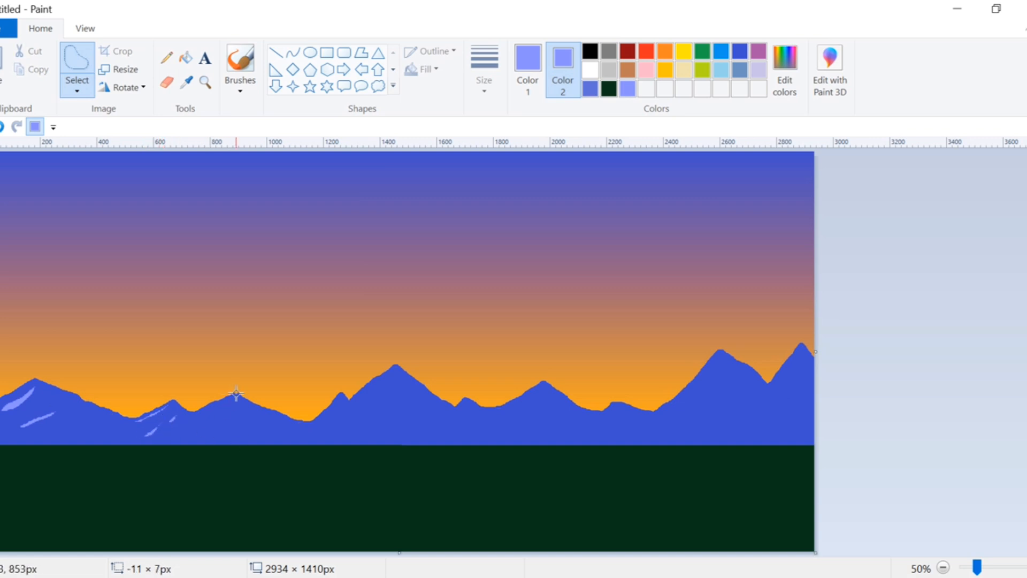
# Step: Add light blue free-form highlights down both slopes of the third peak and near the valley at its foot
pyautogui.moveTo(233, 395)
pyautogui.mouseDown()
pyautogui.moveTo(188, 423)
pyautogui.moveTo(215, 404)
pyautogui.mouseUp()
pyautogui.press('Delete')
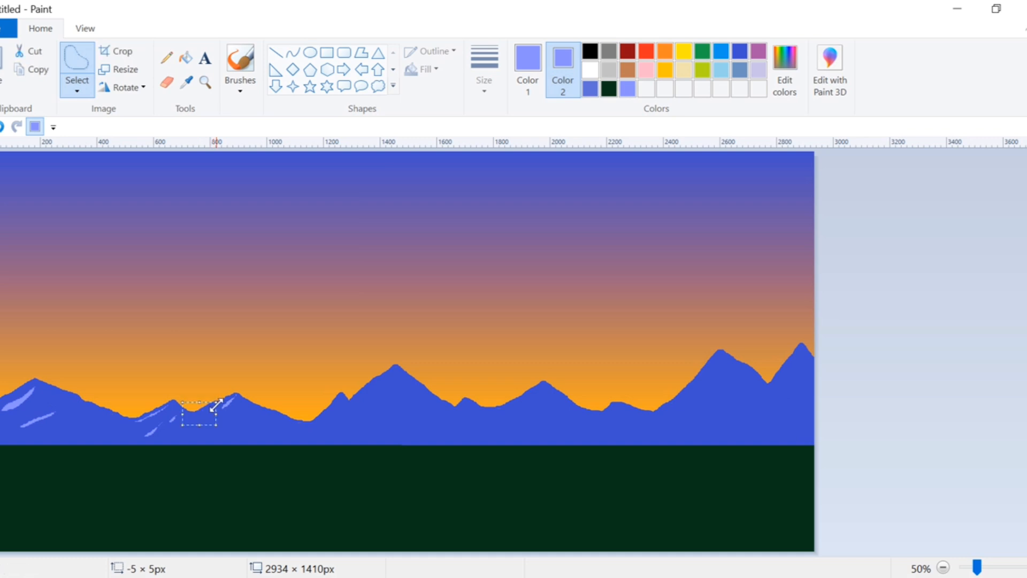
pyautogui.press('Delete')
pyautogui.moveTo(310, 422)
pyautogui.mouseDown()
pyautogui.moveTo(283, 433)
pyautogui.moveTo(308, 423)
pyautogui.mouseUp()
pyautogui.press('Delete')
pyautogui.moveTo(248, 408)
pyautogui.mouseDown()
pyautogui.moveTo(280, 418)
pyautogui.moveTo(246, 405)
pyautogui.moveTo(260, 411)
pyautogui.mouseUp()
pyautogui.press('Delete')
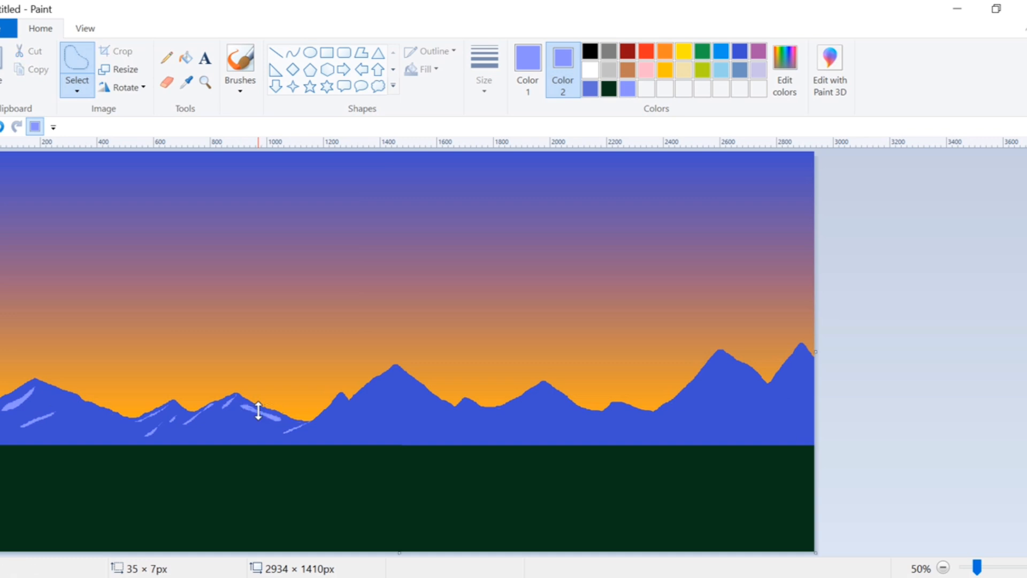
# Step: Add light blue highlight slivers to the small pointed peak and to both slopes and the centre ridge of the tall central mountain
pyautogui.moveTo(341, 394)
pyautogui.mouseDown()
pyautogui.moveTo(318, 418)
pyautogui.moveTo(341, 397)
pyautogui.moveTo(344, 424)
pyautogui.moveTo(346, 400)
pyautogui.mouseUp()
pyautogui.press('Delete')
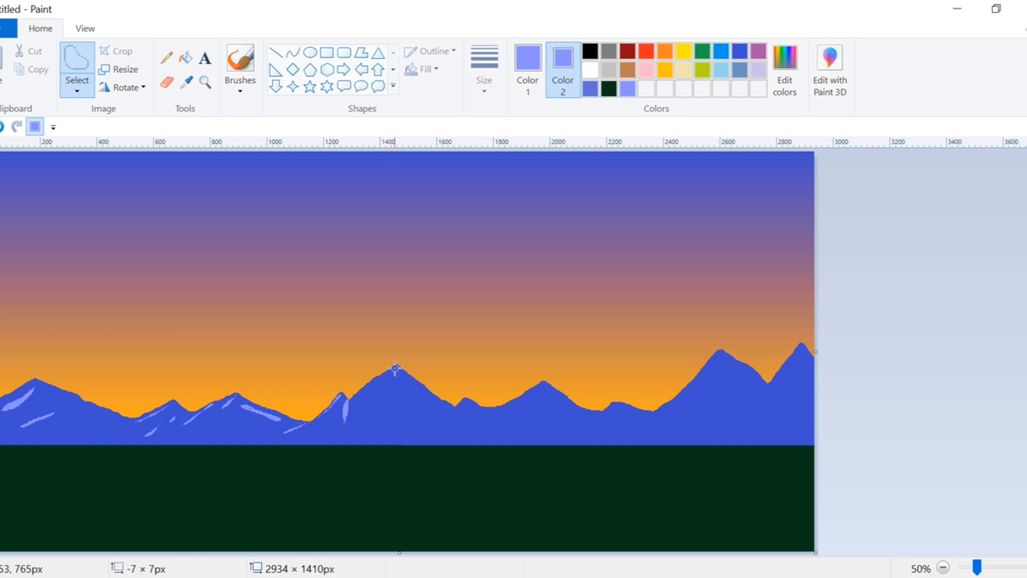
pyautogui.moveTo(396, 367)
pyautogui.mouseDown()
pyautogui.moveTo(367, 392)
pyautogui.moveTo(393, 370)
pyautogui.moveTo(366, 423)
pyautogui.moveTo(388, 395)
pyautogui.moveTo(447, 400)
pyautogui.moveTo(405, 384)
pyautogui.moveTo(444, 413)
pyautogui.moveTo(406, 401)
pyautogui.moveTo(399, 421)
pyautogui.moveTo(396, 374)
pyautogui.mouseUp()
pyautogui.press('Delete')
pyautogui.press('Delete')
pyautogui.press('Delete')
pyautogui.press('Delete')
pyautogui.press('Delete')
# Step: Add light blue highlights to the small bump, the peak and the low hill just past the central mountain
pyautogui.moveTo(468, 400)
pyautogui.mouseDown()
pyautogui.moveTo(475, 410)
pyautogui.moveTo(470, 400)
pyautogui.mouseUp()
pyautogui.press('Delete')
pyautogui.moveTo(539, 384)
pyautogui.mouseDown()
pyautogui.moveTo(509, 405)
pyautogui.moveTo(537, 382)
pyautogui.moveTo(548, 434)
pyautogui.moveTo(542, 385)
pyautogui.moveTo(586, 413)
pyautogui.moveTo(549, 386)
pyautogui.mouseUp()
pyautogui.press('Delete')
pyautogui.press('Delete')
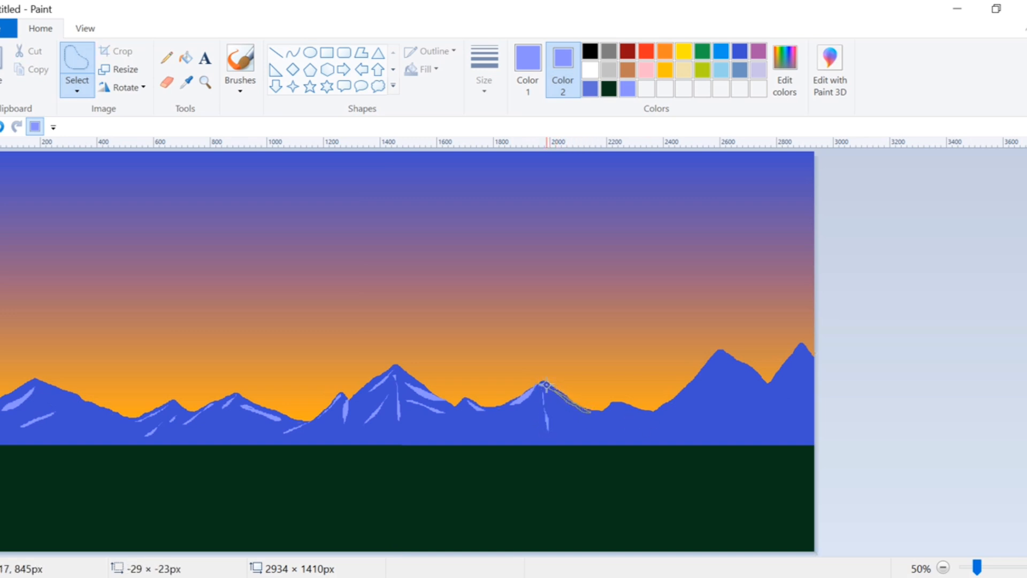
pyautogui.press('Delete')
pyautogui.moveTo(614, 401)
pyautogui.mouseDown()
pyautogui.moveTo(651, 412)
pyautogui.moveTo(614, 401)
pyautogui.mouseUp()
pyautogui.press('Delete')
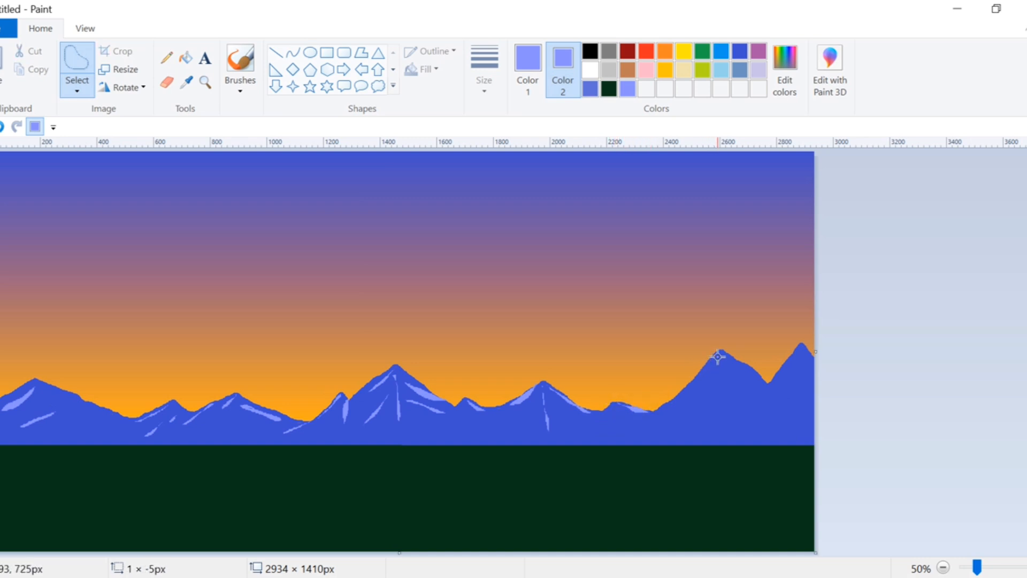
# Step: Add long light blue highlight slivers to the slopes and centre ridge of the tall mountain second from the canvas's right edge
pyautogui.moveTo(708, 369)
pyautogui.mouseDown()
pyautogui.moveTo(691, 389)
pyautogui.moveTo(717, 355)
pyautogui.mouseUp()
pyautogui.press('Delete')
pyautogui.moveTo(691, 396); pyautogui.dragTo(656, 422)
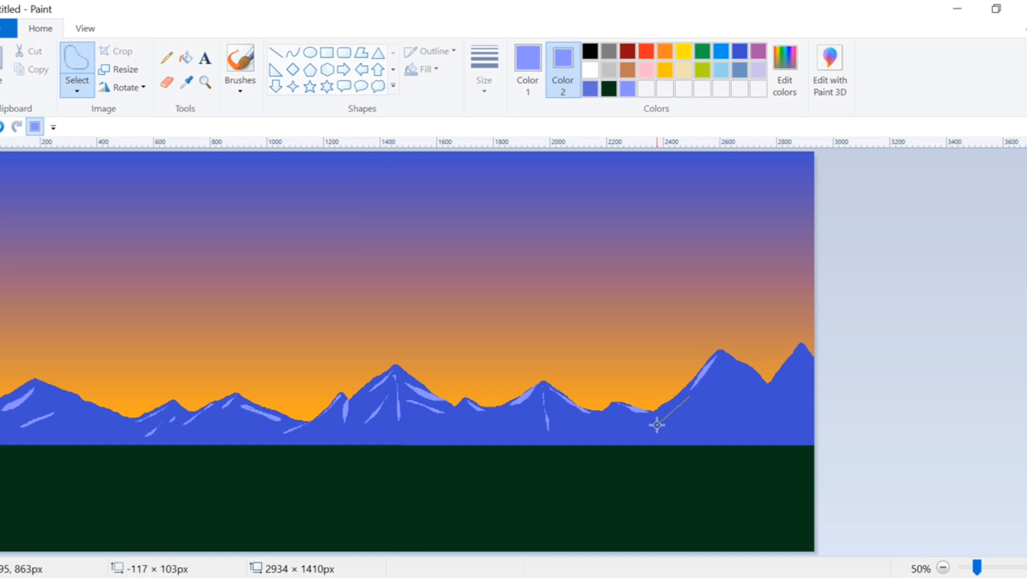
pyautogui.moveTo(728, 426)
pyautogui.mouseDown()
pyautogui.moveTo(723, 365)
pyautogui.moveTo(746, 359)
pyautogui.moveTo(763, 381)
pyautogui.moveTo(738, 381)
pyautogui.moveTo(730, 358)
pyautogui.moveTo(768, 413)
pyautogui.mouseUp()
pyautogui.press('Delete')
pyautogui.press('Delete')
pyautogui.press('Delete')
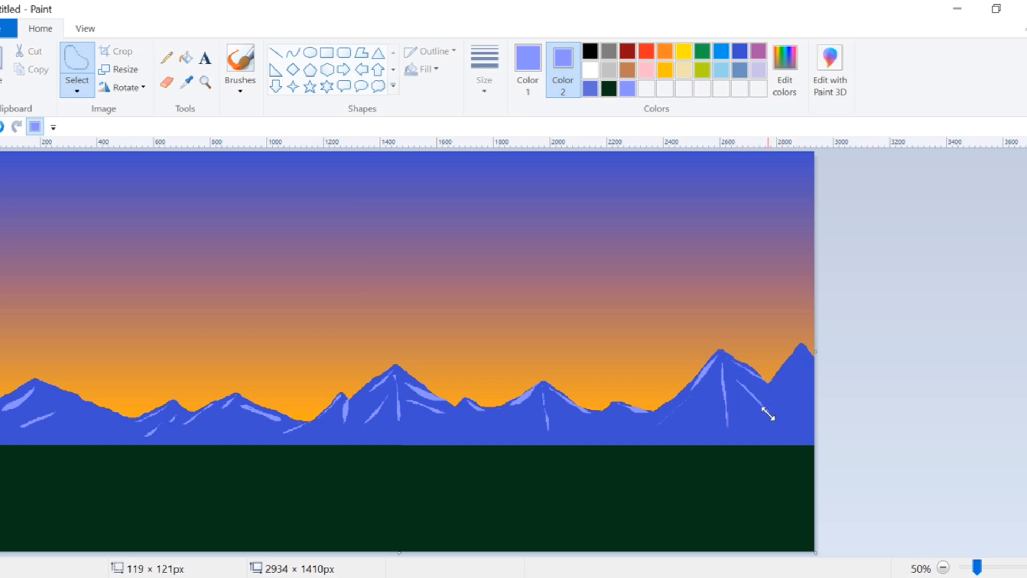
pyautogui.moveTo(708, 385); pyautogui.dragTo(666, 423)
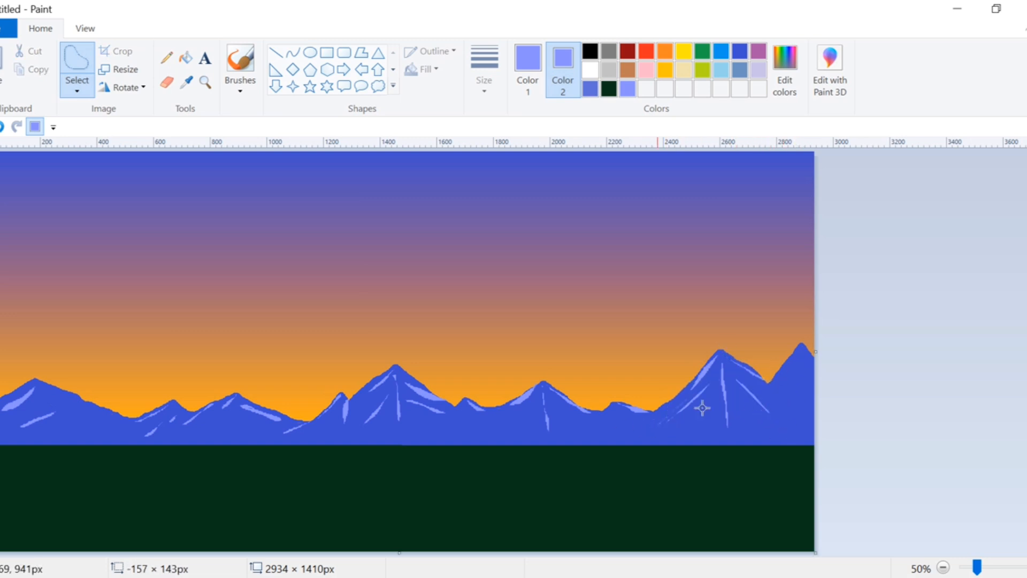
# Step: Add light blue highlights to the rightmost peak, the leftmost mountain's right slope and the foot of the third peak
pyautogui.moveTo(800, 354)
pyautogui.mouseDown()
pyautogui.moveTo(773, 385)
pyautogui.moveTo(804, 360)
pyautogui.moveTo(788, 421)
pyautogui.mouseUp()
pyautogui.press('Delete')
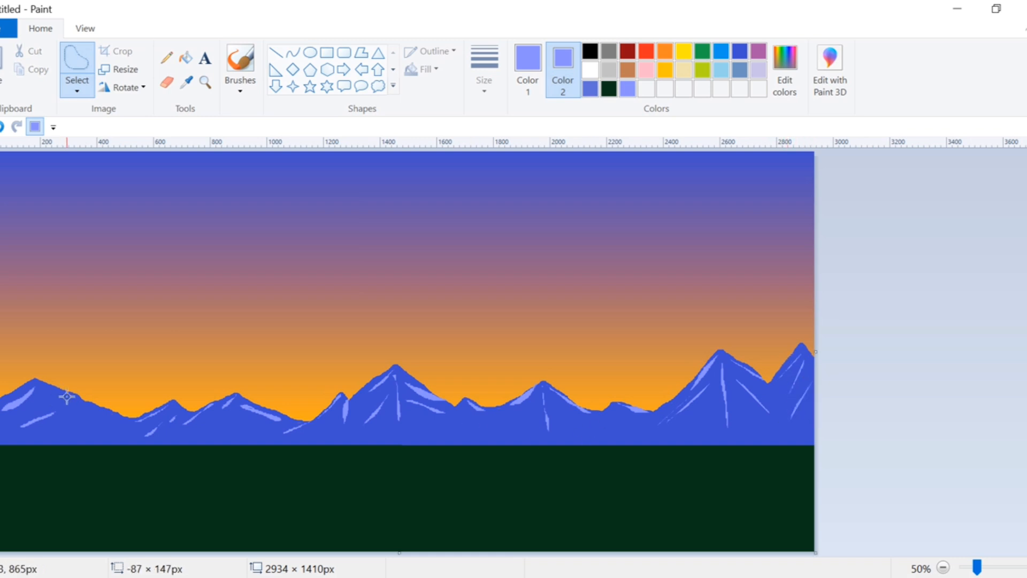
pyautogui.moveTo(45, 389)
pyautogui.mouseDown()
pyautogui.moveTo(104, 424)
pyautogui.moveTo(102, 412)
pyautogui.moveTo(120, 420)
pyautogui.mouseUp()
pyautogui.press('Delete')
pyautogui.moveTo(229, 418); pyautogui.dragTo(207, 439)
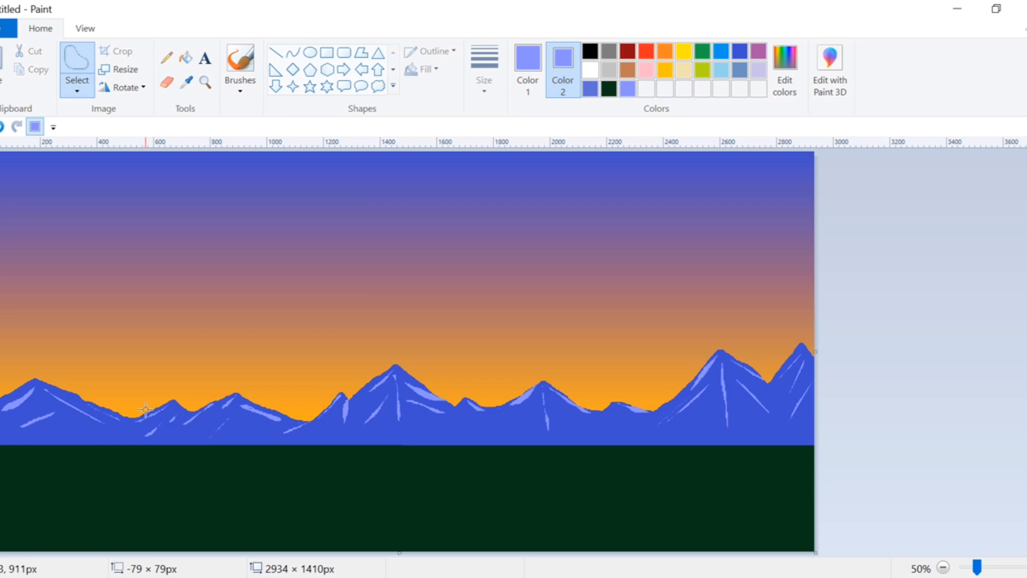
# Step: Draw two black straight lines diverging from the horizon as road edges, about 1599 × 285 px to the left and 353 × 395 px to the right
pyautogui.click(528, 64)
pyautogui.click(591, 51)
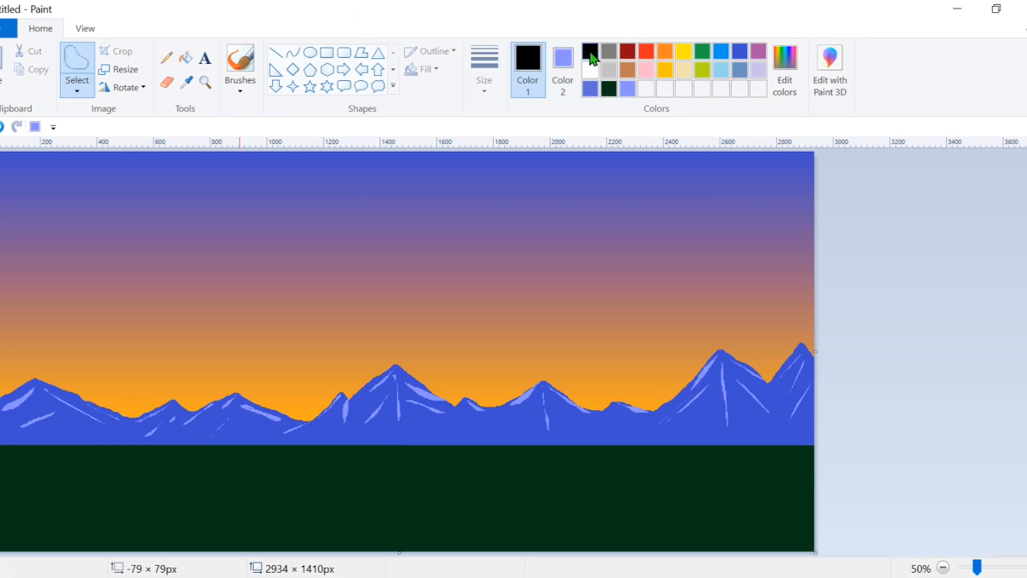
pyautogui.click(276, 52)
pyautogui.moveTo(435, 445); pyautogui.dragTo(10, 522)
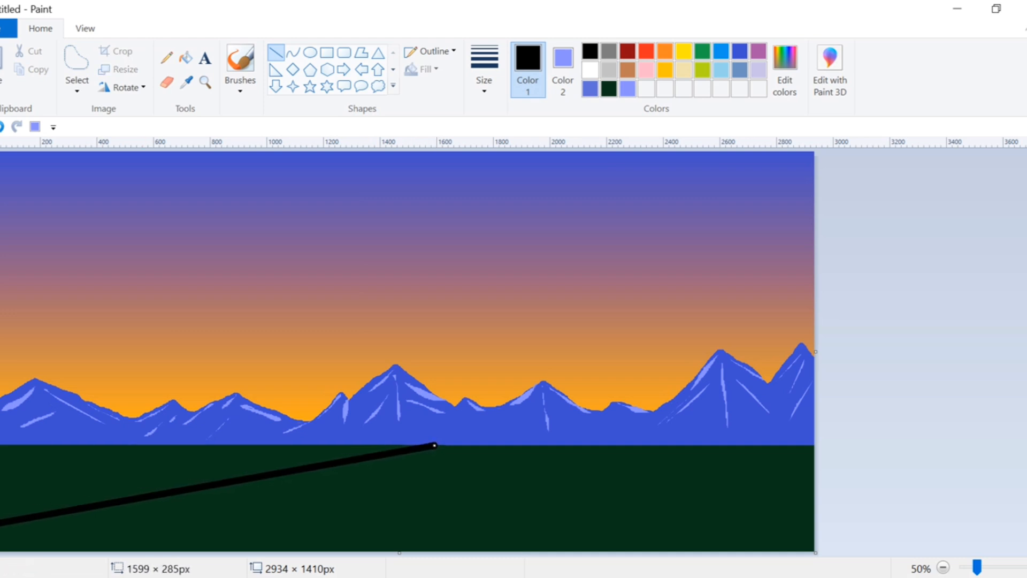
pyautogui.moveTo(116, 503); pyautogui.dragTo(114, 504)
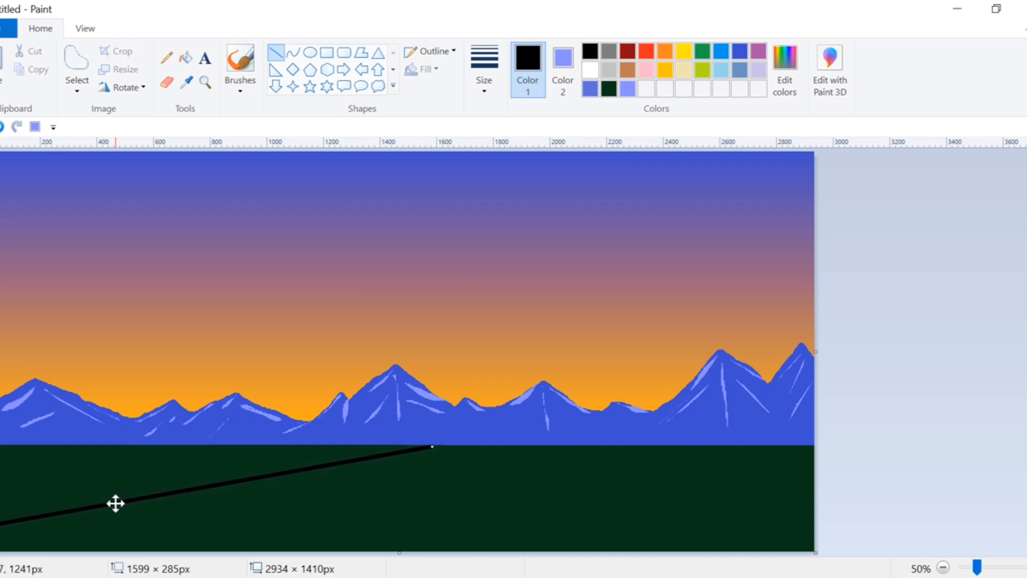
pyautogui.click(944, 448)
pyautogui.moveTo(468, 446)
pyautogui.mouseDown()
pyautogui.moveTo(506, 556)
pyautogui.moveTo(619, 555)
pyautogui.moveTo(566, 557)
pyautogui.mouseUp()
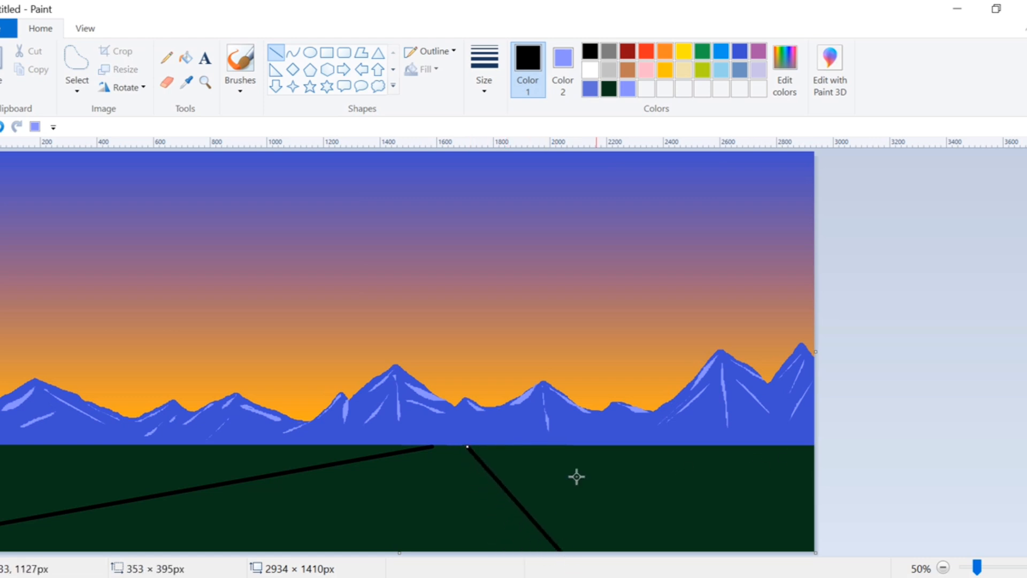
# Step: Fill the area between the two road edge lines with black
pyautogui.click(401, 156)
pyautogui.click(185, 57)
pyautogui.click(360, 483)
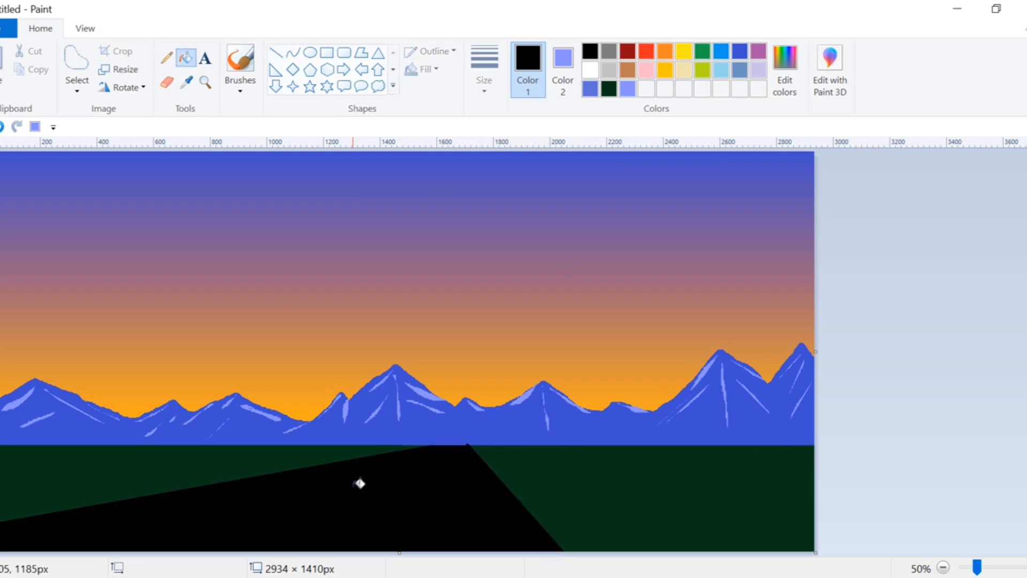
# Step: Mix a darker yellow custom colour for Color 1, based on the palette yellow
pyautogui.click(684, 51)
pyautogui.click(785, 69)
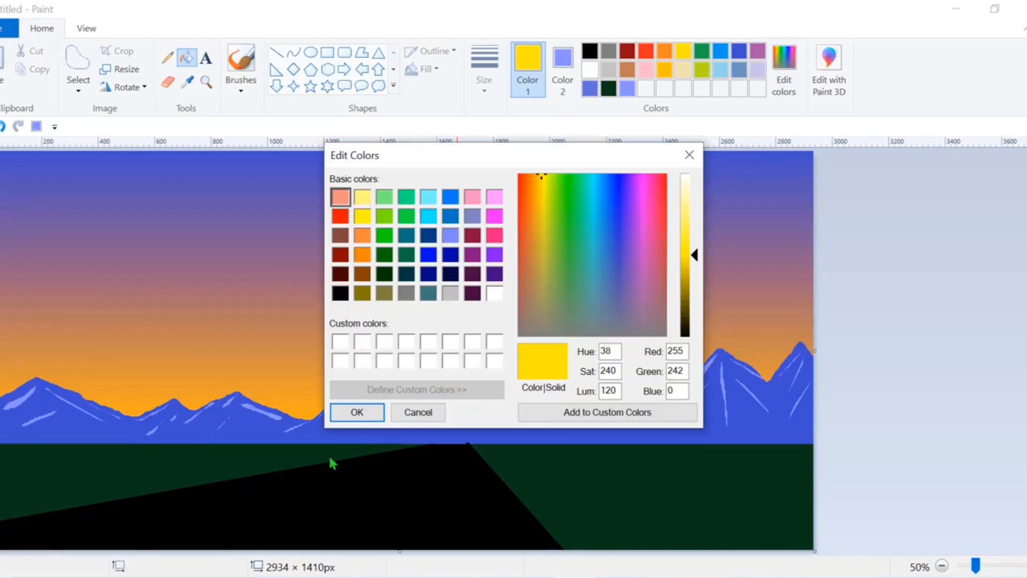
pyautogui.click(686, 271)
pyautogui.click(379, 409)
# Step: Draw two thin dark yellow lines, about 949 × 375 px and 857 × 405 px, from the road's vanishing point, with the line thickness at 3 px
pyautogui.click(277, 52)
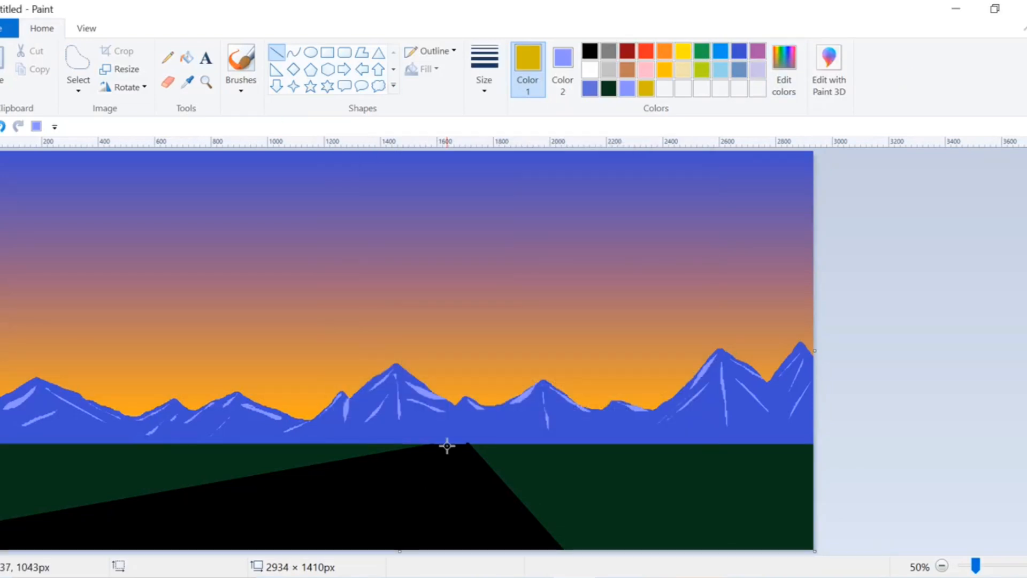
pyautogui.moveTo(447, 444)
pyautogui.mouseDown()
pyautogui.moveTo(224, 556)
pyautogui.moveTo(180, 550)
pyautogui.mouseUp()
pyautogui.click(484, 70)
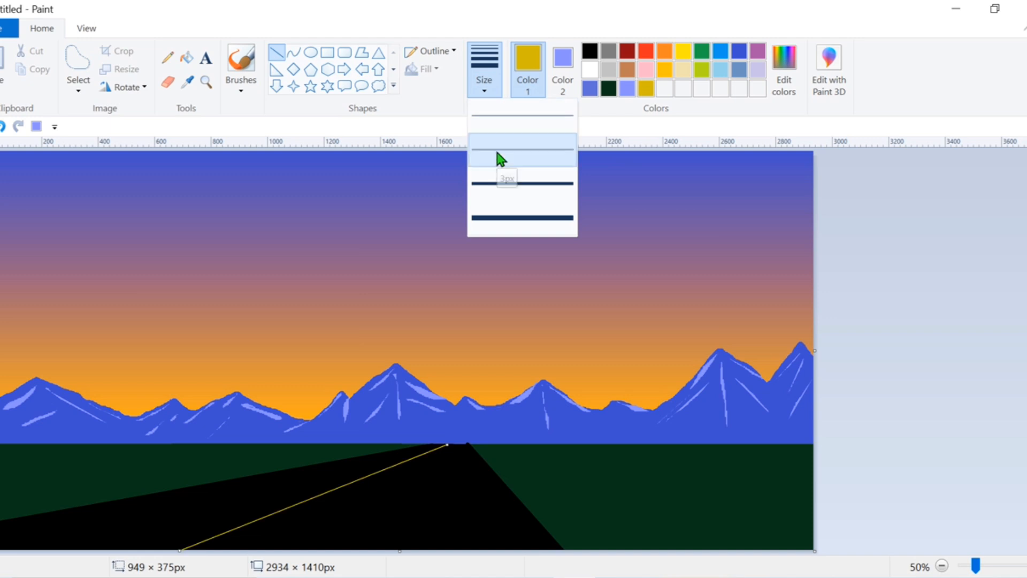
pyautogui.click(496, 146)
pyautogui.moveTo(449, 444); pyautogui.dragTo(204, 559)
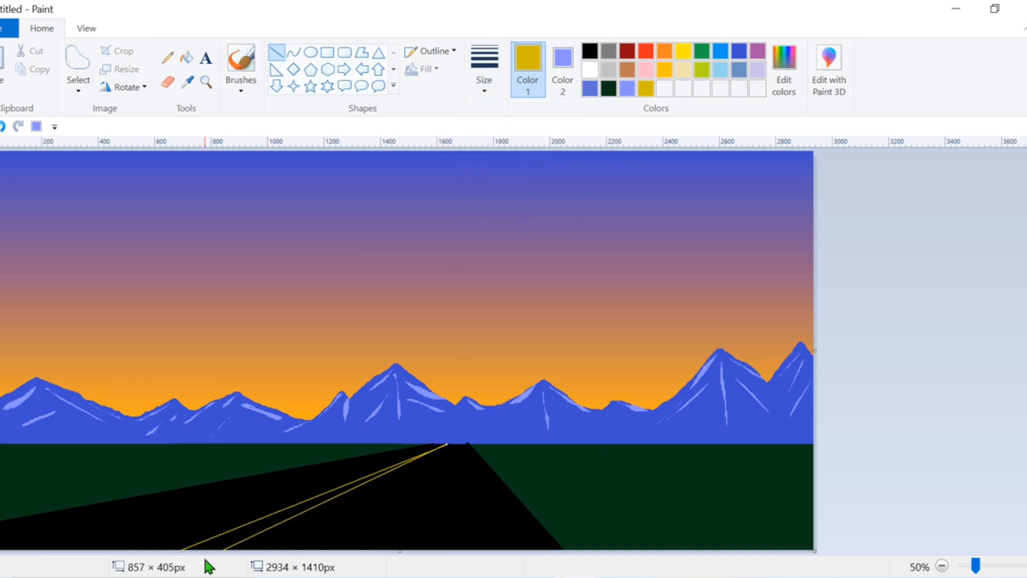
pyautogui.moveTo(359, 489); pyautogui.dragTo(359, 486)
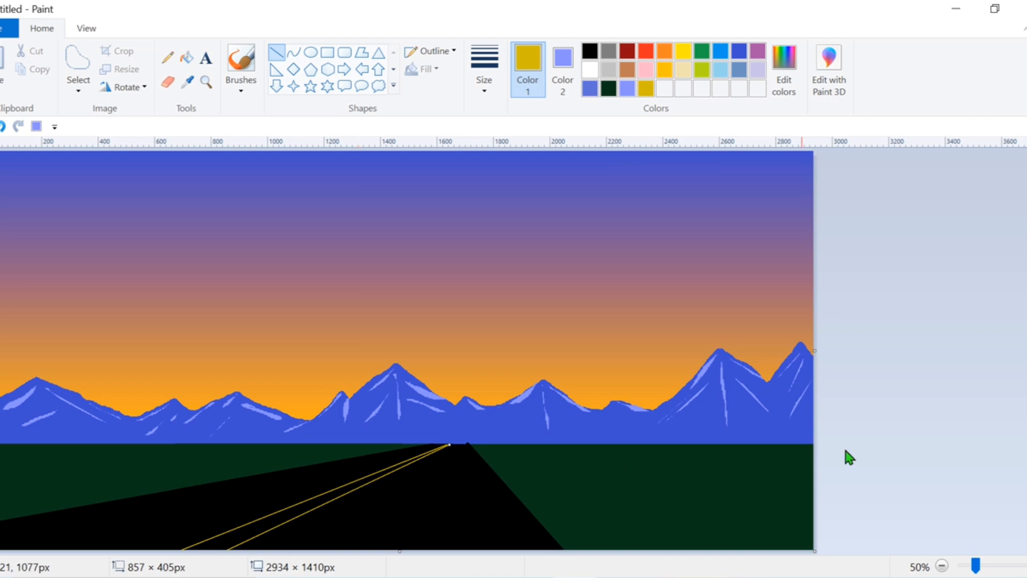
# Step: Undo and redraw the latest yellow line until three thin lines fan out from the vanishing point to the canvas's bottom edge
pyautogui.hotkey('ctrl', 'z')
pyautogui.moveTo(446, 444); pyautogui.dragTo(242, 545)
pyautogui.hotkey('ctrl', 'z')
pyautogui.moveTo(447, 447); pyautogui.dragTo(219, 554)
pyautogui.moveTo(452, 447); pyautogui.dragTo(271, 550)
pyautogui.click(950, 381)
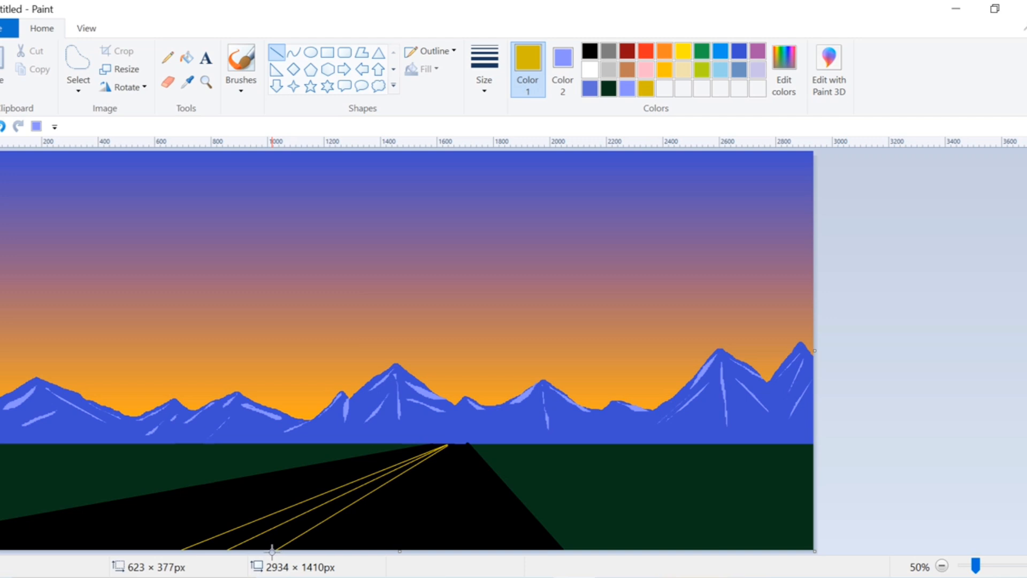
# Step: Draw a fourth yellow line from the vanishing point and fill the outer two gaps dark yellow as a double centre stripe
pyautogui.click(491, 432)
pyautogui.moveTo(448, 445); pyautogui.dragTo(309, 551)
pyautogui.click(187, 57)
pyautogui.click(265, 520)
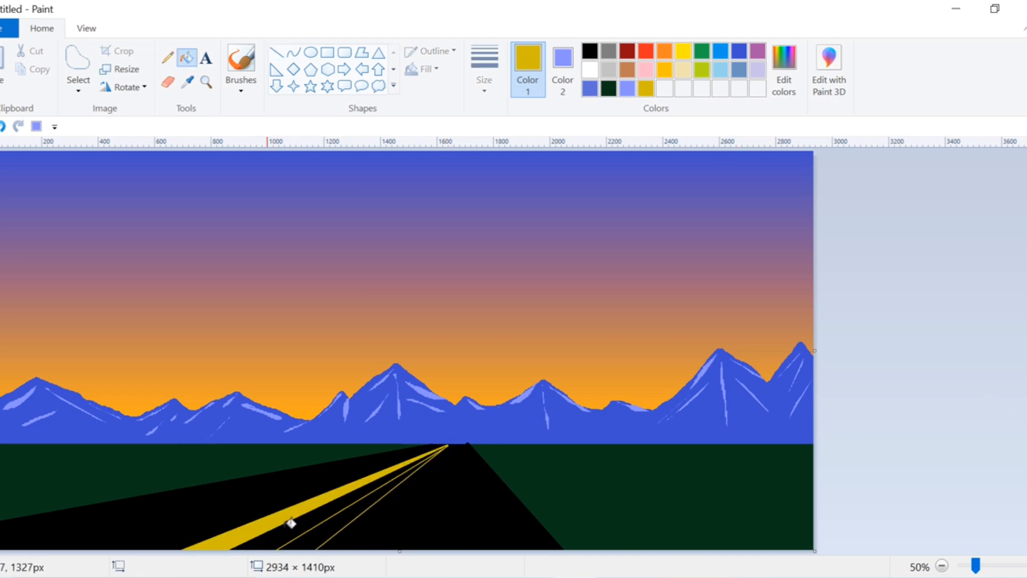
pyautogui.click(324, 538)
# Step: Set Color 1 to white and draw a pair of thin diverging lines from the horizon along each side of the road
pyautogui.click(590, 69)
pyautogui.click(277, 52)
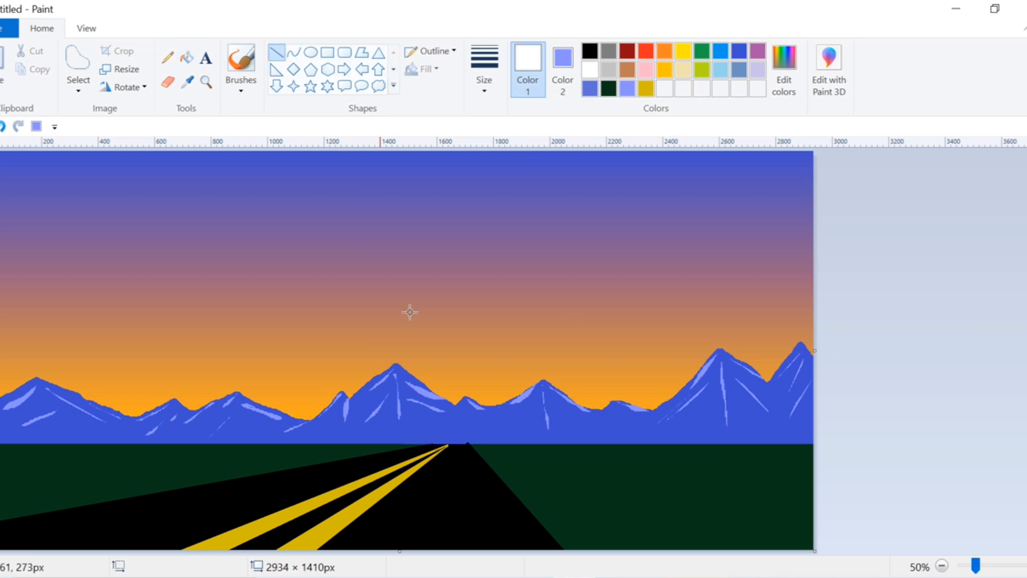
pyautogui.moveTo(466, 445); pyautogui.dragTo(560, 549)
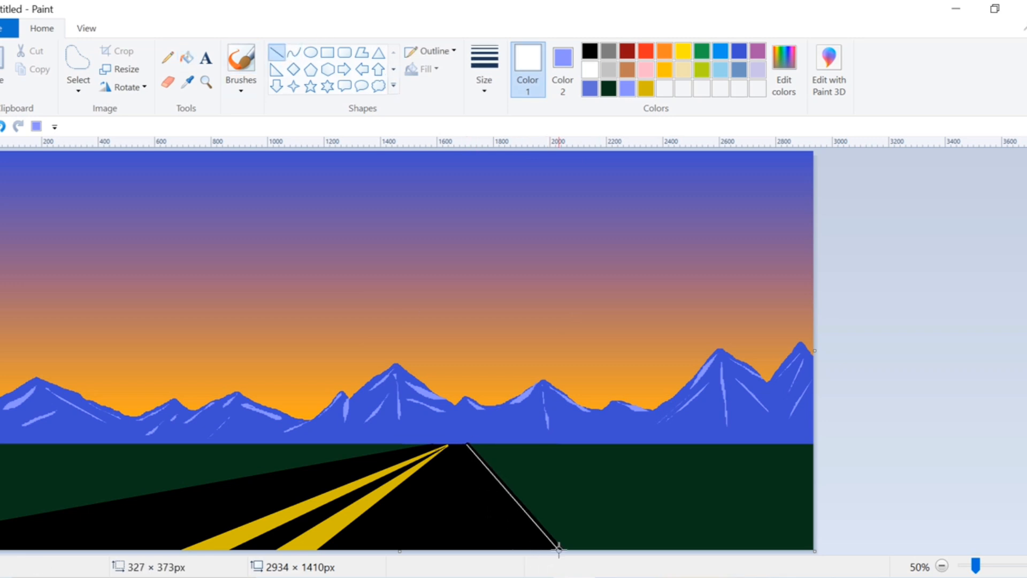
pyautogui.moveTo(466, 445); pyautogui.dragTo(537, 565)
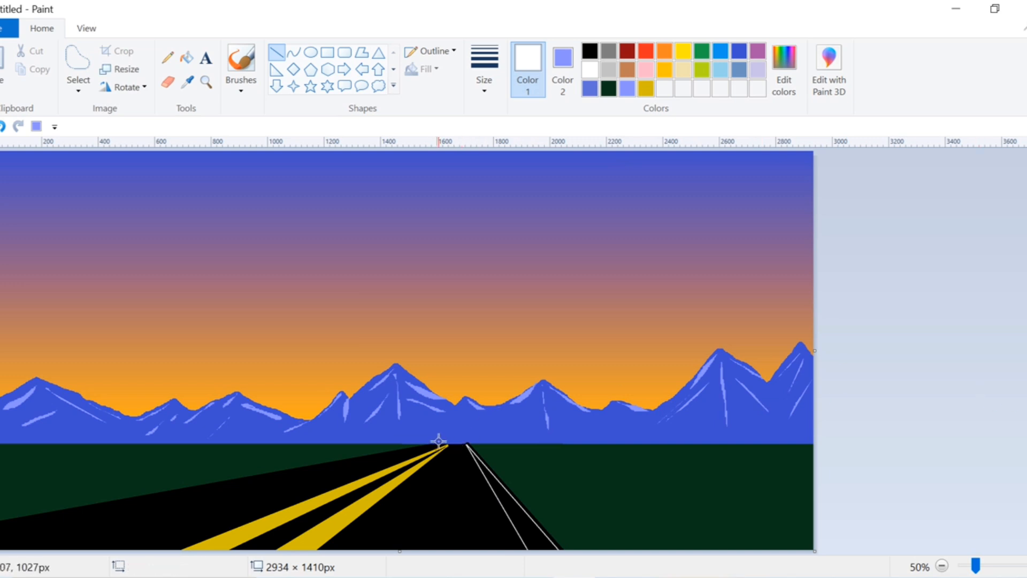
pyautogui.moveTo(435, 445); pyautogui.dragTo(1, 522)
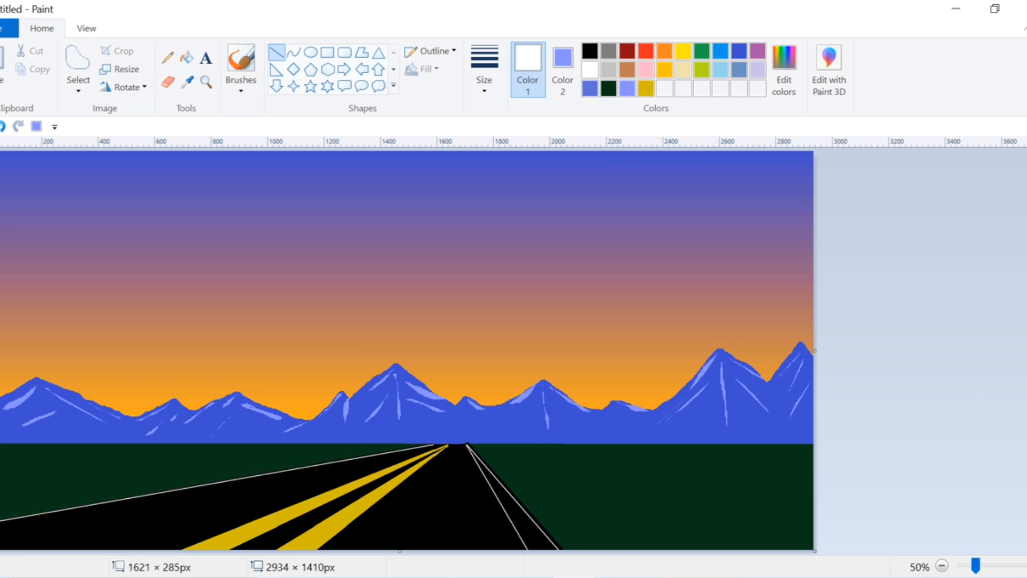
pyautogui.click(846, 360)
pyautogui.moveTo(434, 444); pyautogui.dragTo(0, 544)
pyautogui.click(960, 378)
# Step: Fill the narrow strips between the white line pairs on both sides of the road with white
pyautogui.click(187, 57)
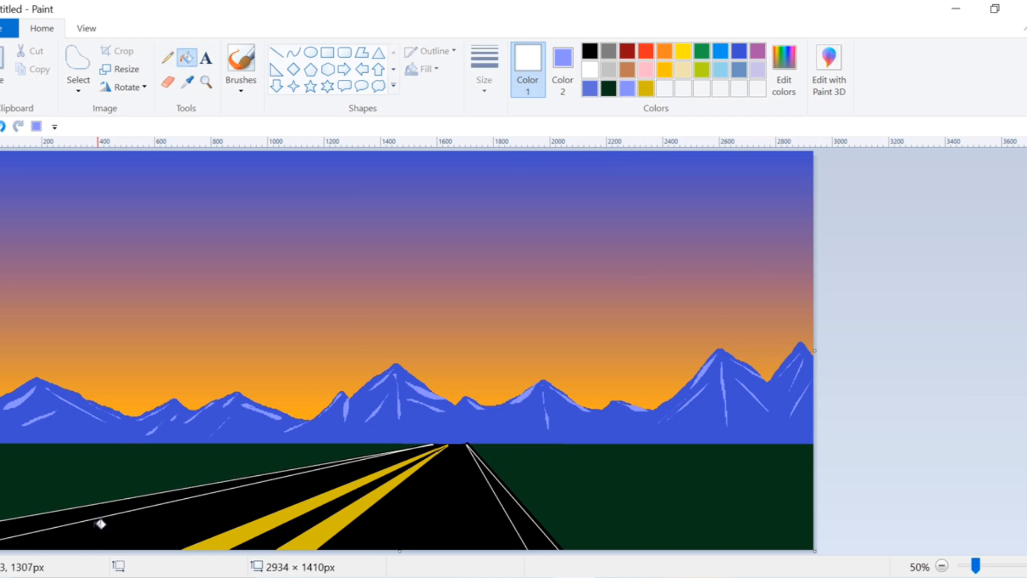
pyautogui.click(40, 517)
pyautogui.click(520, 504)
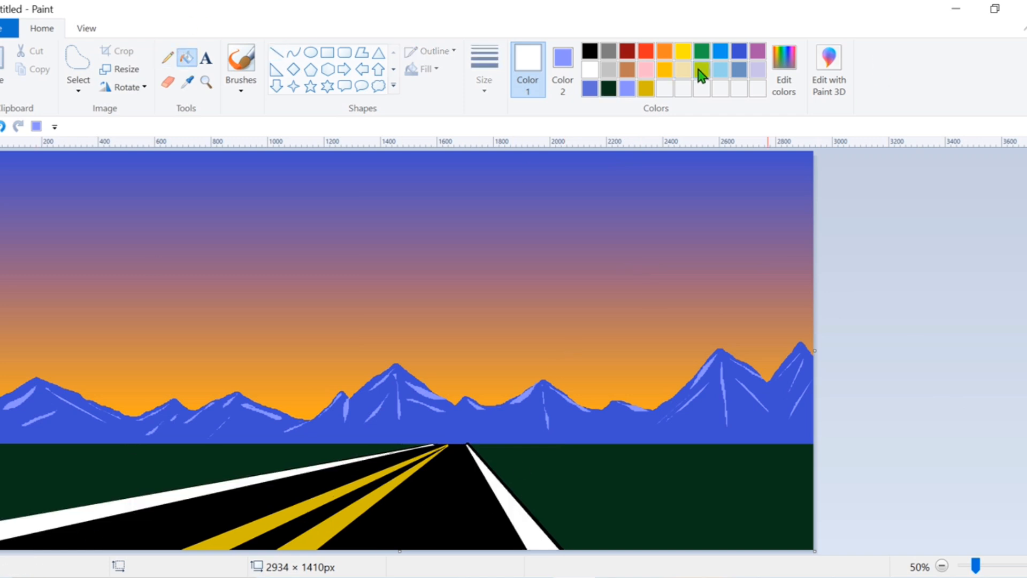
# Step: Mix a dark brown custom colour for Color 1, based on the palette's pale yellow
pyautogui.click(684, 69)
pyautogui.click(784, 69)
pyautogui.click(686, 302)
pyautogui.click(357, 412)
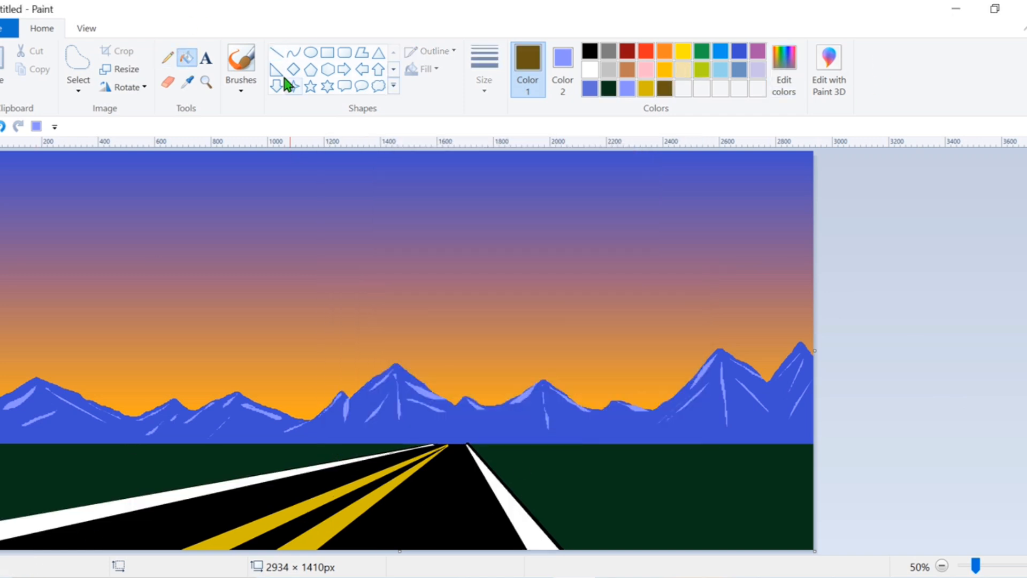
# Step: Draw a nearly vertical brown pole about 753 px tall beside the road over the leftmost mountain, using the thickest line and thickening it further
pyautogui.click(277, 52)
pyautogui.click(485, 69)
pyautogui.click(487, 215)
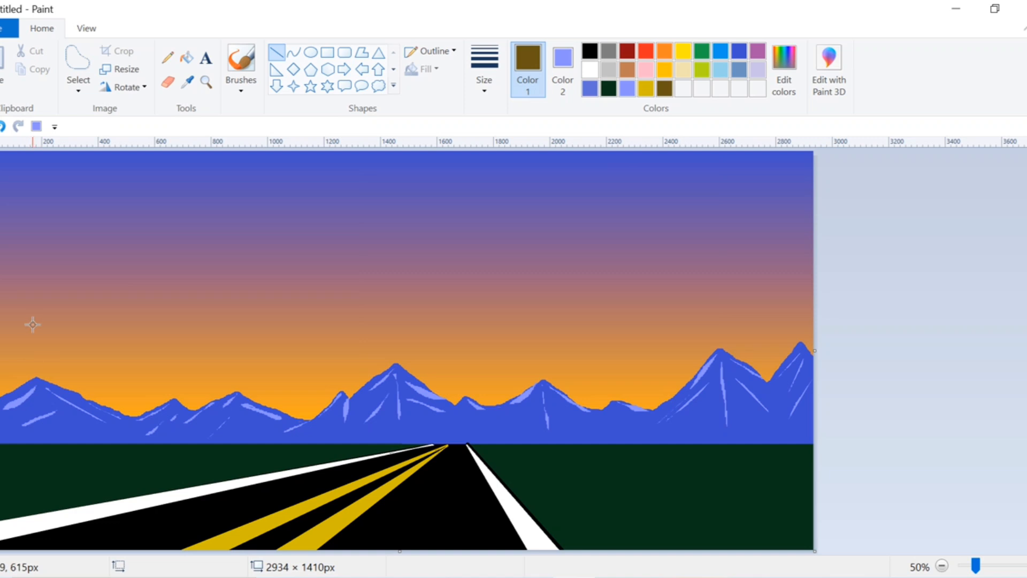
pyautogui.moveTo(28, 300); pyautogui.dragTo(32, 512)
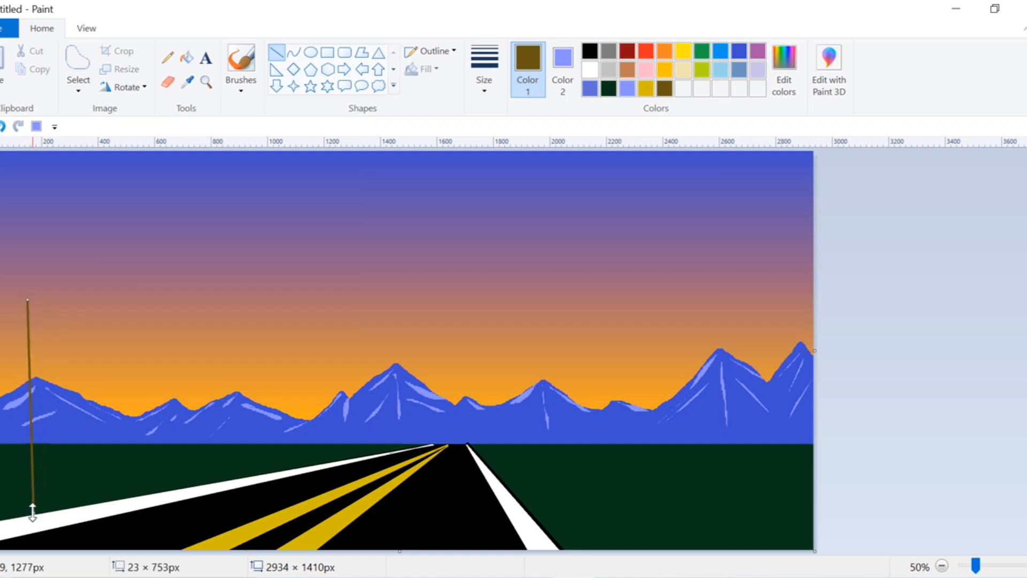
pyautogui.hotkey('ctrl', '+')
pyautogui.hotkey('ctrl', '+')
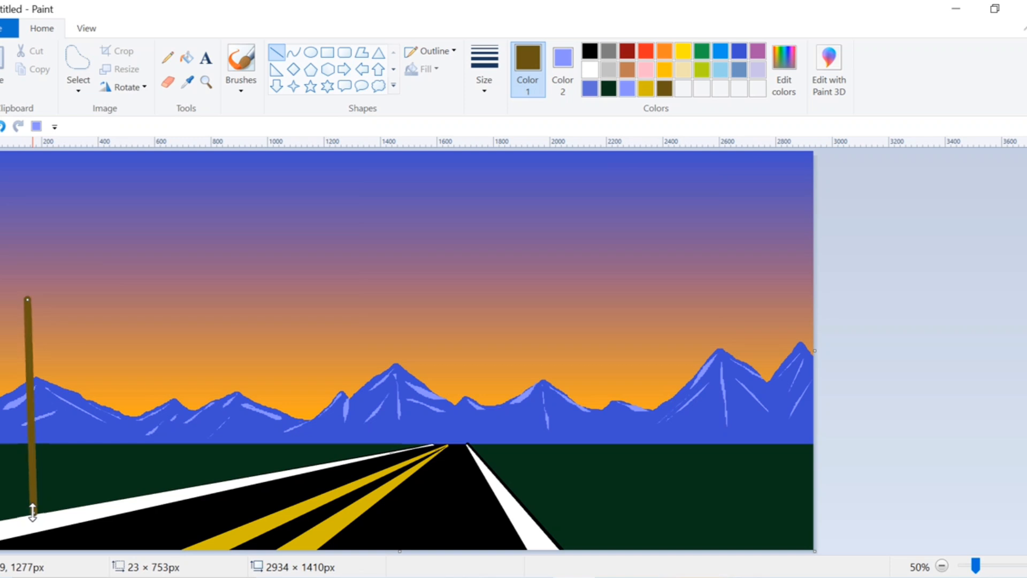
# Step: Draw a second, shorter brown pole about 37 × 561 px farther along the road's left side and thicken its line
pyautogui.click(484, 69)
pyautogui.click(416, 231)
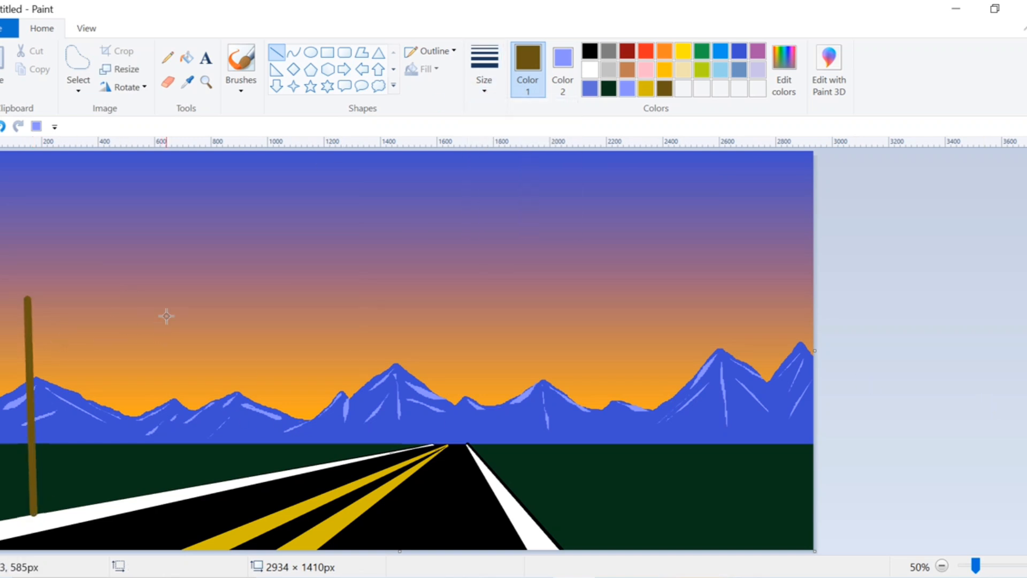
pyautogui.moveTo(173, 326); pyautogui.dragTo(183, 483)
pyautogui.hotkey('ctrl', '+')
pyautogui.hotkey('ctrl', '+')
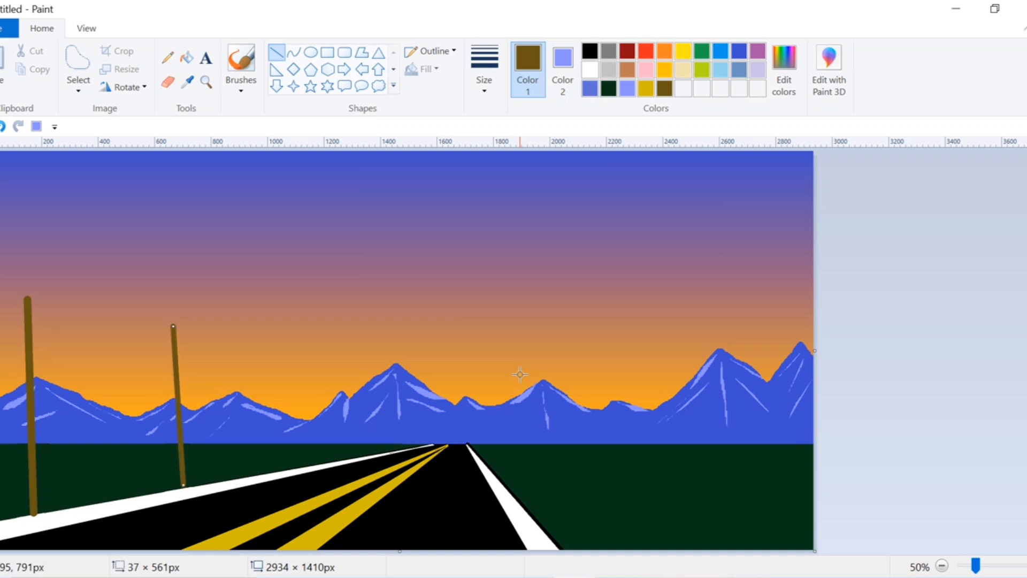
# Step: Draw three progressively shorter brown poles farther along the road's left side toward the horizon, the middle one about 31 × 281 px
pyautogui.moveTo(283, 349); pyautogui.dragTo(292, 466)
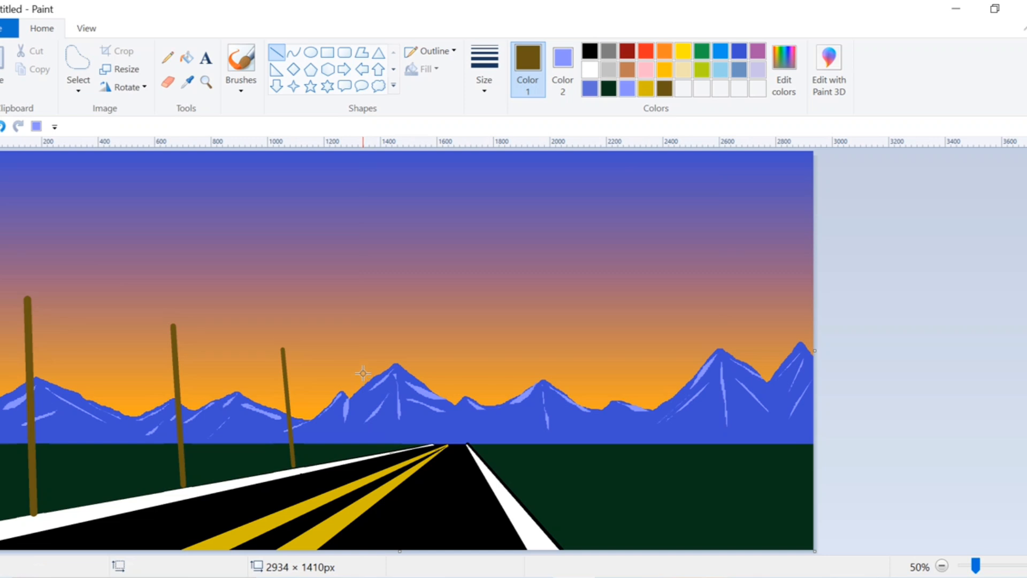
pyautogui.moveTo(367, 370); pyautogui.dragTo(374, 445)
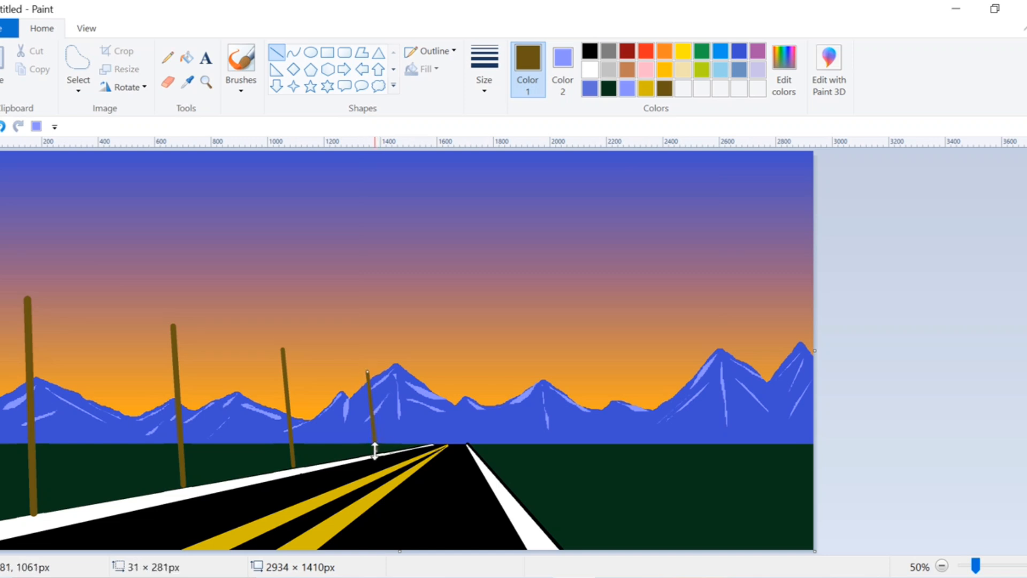
pyautogui.moveTo(419, 395); pyautogui.dragTo(425, 443)
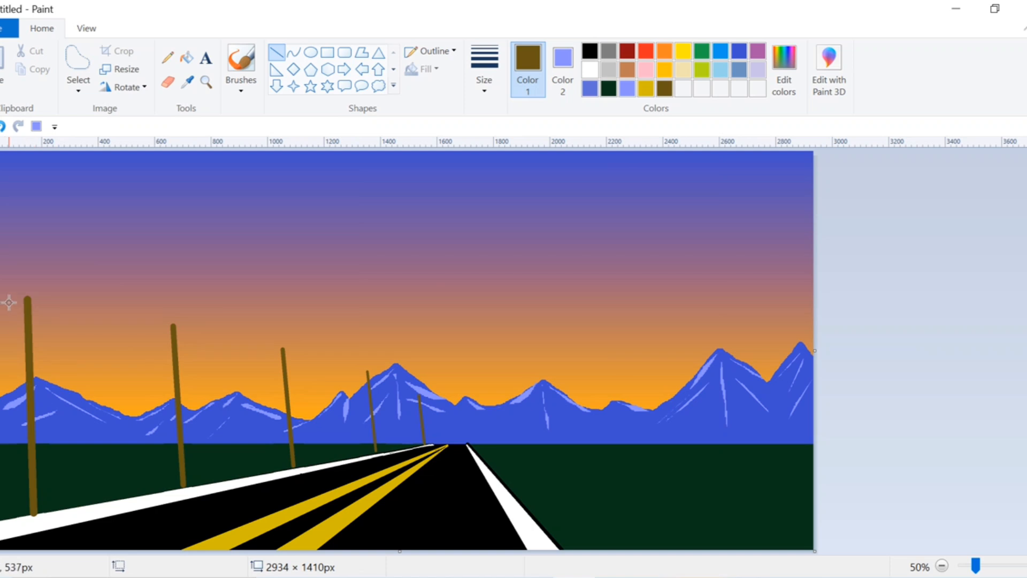
# Step: Add brown horizontal crossarms with short upturned ends to the tops of the three nearest poles
pyautogui.moveTo(7, 304); pyautogui.dragTo(47, 304)
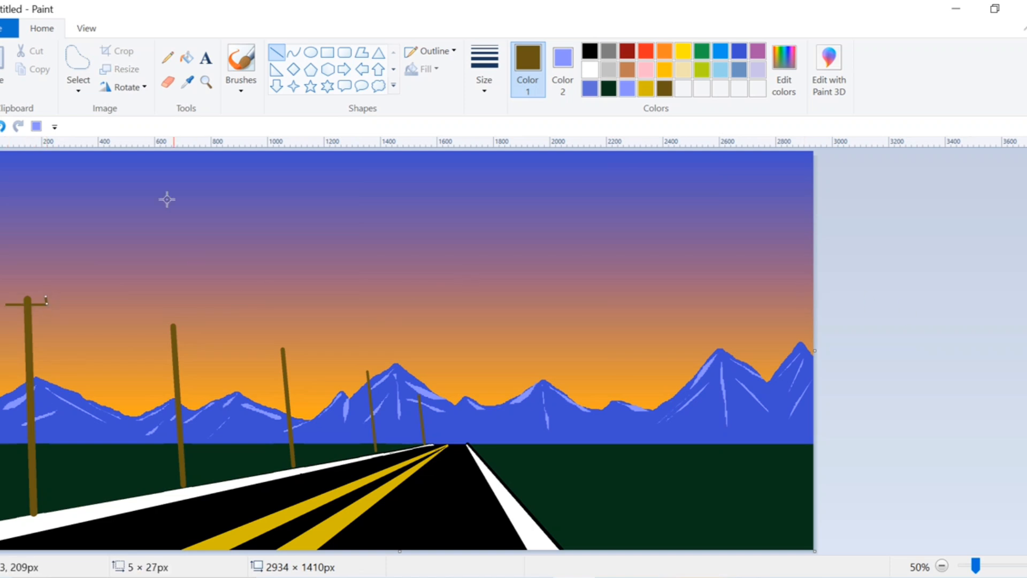
pyautogui.moveTo(47, 297); pyautogui.dragTo(5, 304)
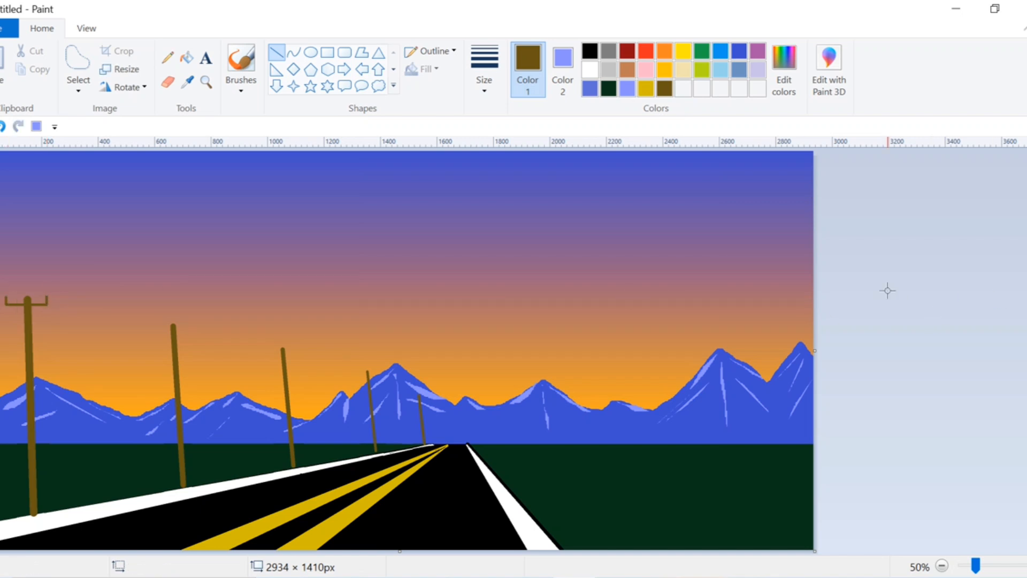
pyautogui.moveTo(156, 327)
pyautogui.mouseDown()
pyautogui.moveTo(188, 327)
pyautogui.moveTo(158, 327)
pyautogui.mouseUp()
pyautogui.moveTo(269, 351)
pyautogui.mouseDown()
pyautogui.moveTo(303, 353)
pyautogui.moveTo(270, 350)
pyautogui.mouseUp()
pyautogui.click(343, 349)
pyautogui.click(877, 344)
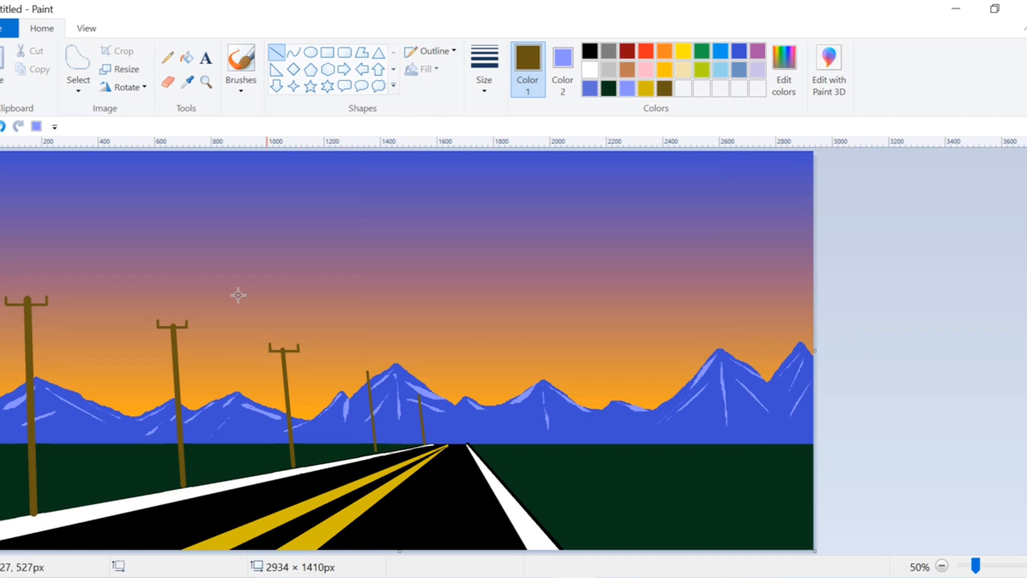
# Step: Add smaller crossarms with upturned ends to the two farthest poles, redoing the short left end on the fourth pole
pyautogui.moveTo(359, 375)
pyautogui.mouseDown()
pyautogui.moveTo(377, 374)
pyautogui.moveTo(359, 373)
pyautogui.mouseUp()
pyautogui.click(1024, 372)
pyautogui.click(519, 371)
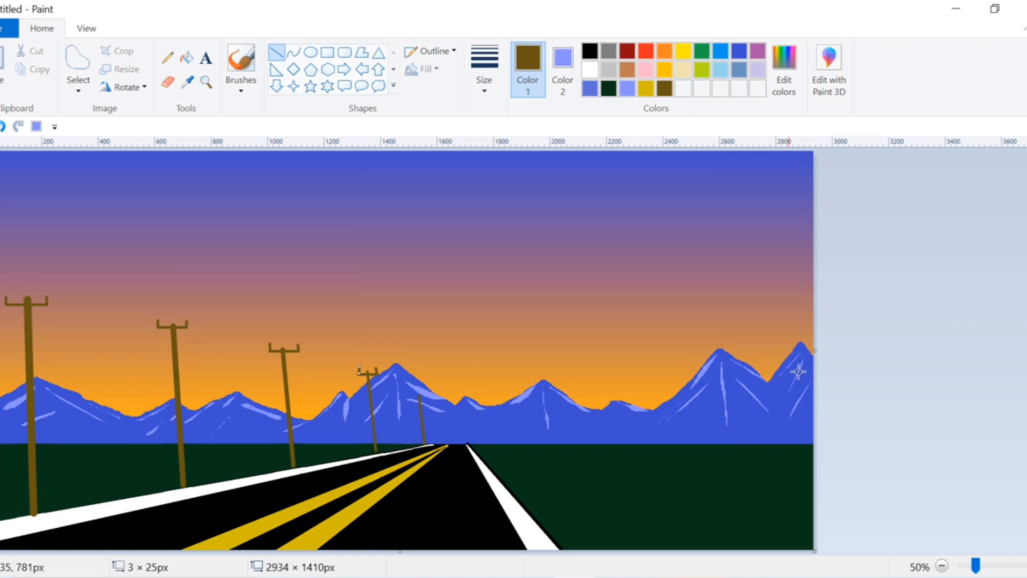
pyautogui.click(958, 374)
pyautogui.click(2, 126)
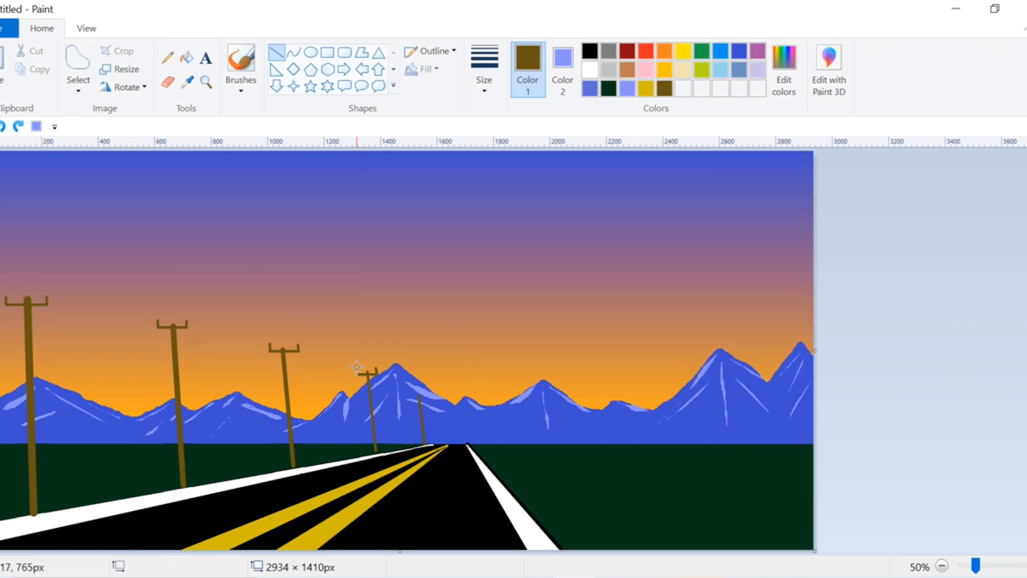
pyautogui.moveTo(358, 373); pyautogui.dragTo(358, 373)
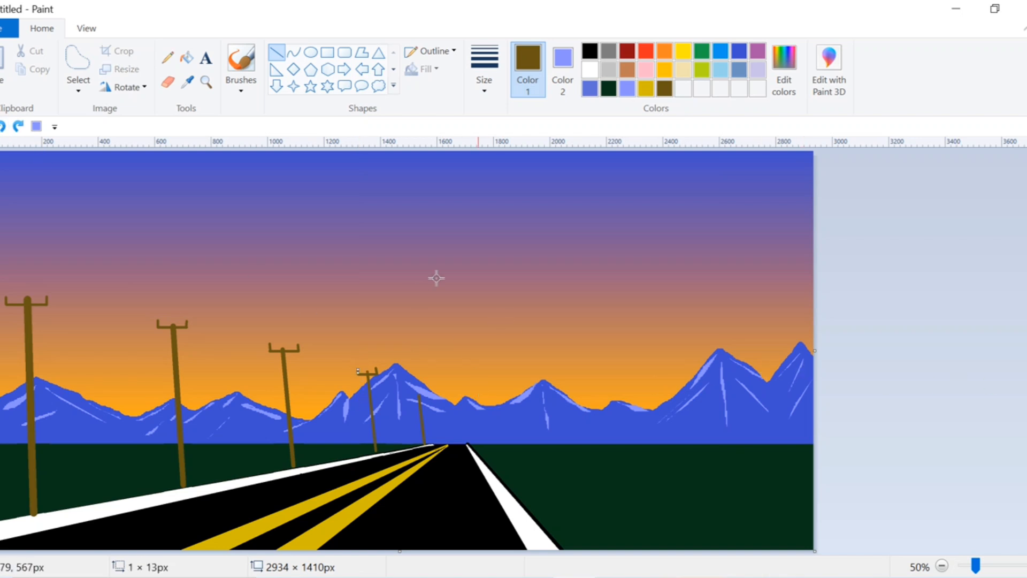
pyautogui.click(991, 378)
pyautogui.moveTo(413, 396)
pyautogui.mouseDown()
pyautogui.moveTo(429, 399)
pyautogui.moveTo(414, 399)
pyautogui.mouseUp()
pyautogui.click(853, 396)
pyautogui.click(841, 394)
pyautogui.click(851, 396)
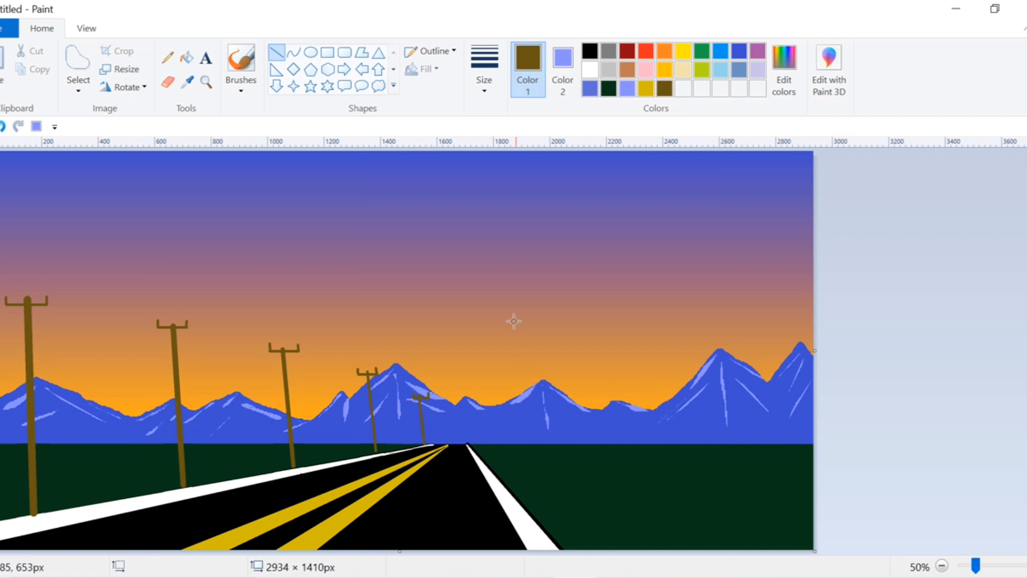
# Step: Draw a thin sagging brown wire about 719 × 197 px with the Curve tool, from the canvas's left edge to the second pole's right arm
pyautogui.click(472, 97)
pyautogui.click(515, 172)
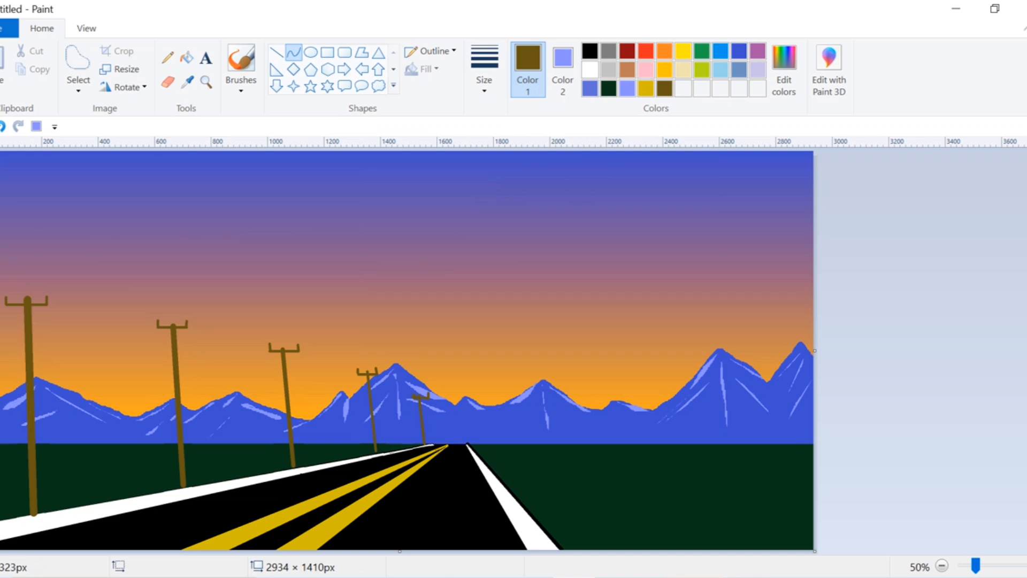
pyautogui.moveTo(0, 245); pyautogui.dragTo(187, 321)
pyautogui.moveTo(60, 273); pyautogui.dragTo(61, 315)
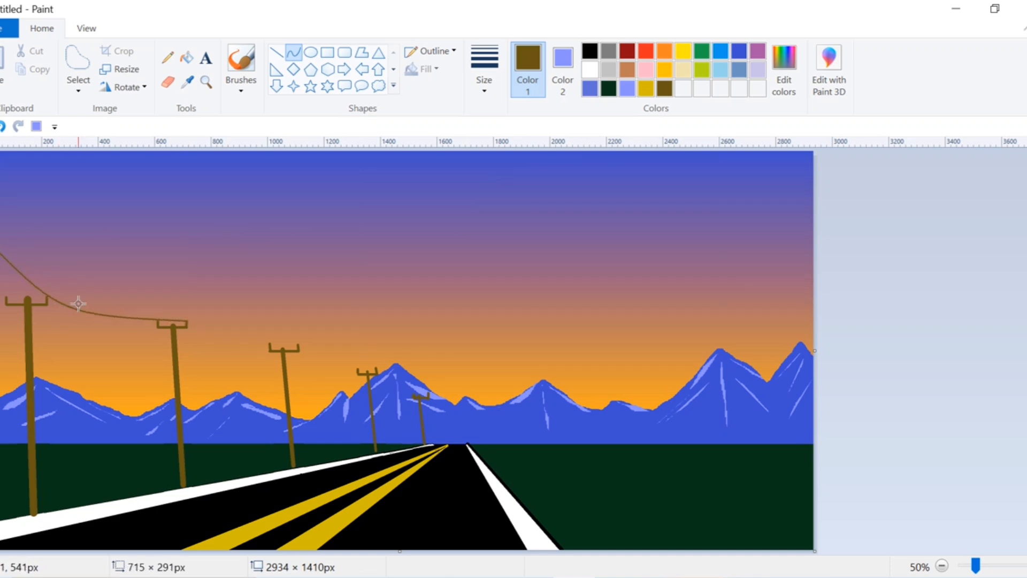
pyautogui.click(2, 126)
pyautogui.moveTo(0, 263); pyautogui.dragTo(191, 319)
pyautogui.moveTo(60, 289); pyautogui.dragTo(60, 308)
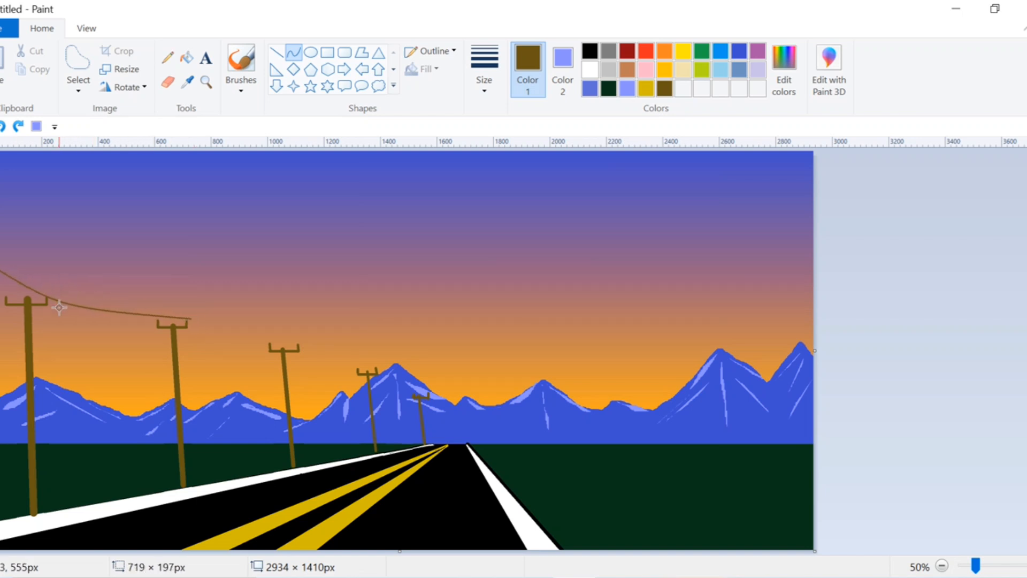
pyautogui.click(728, 314)
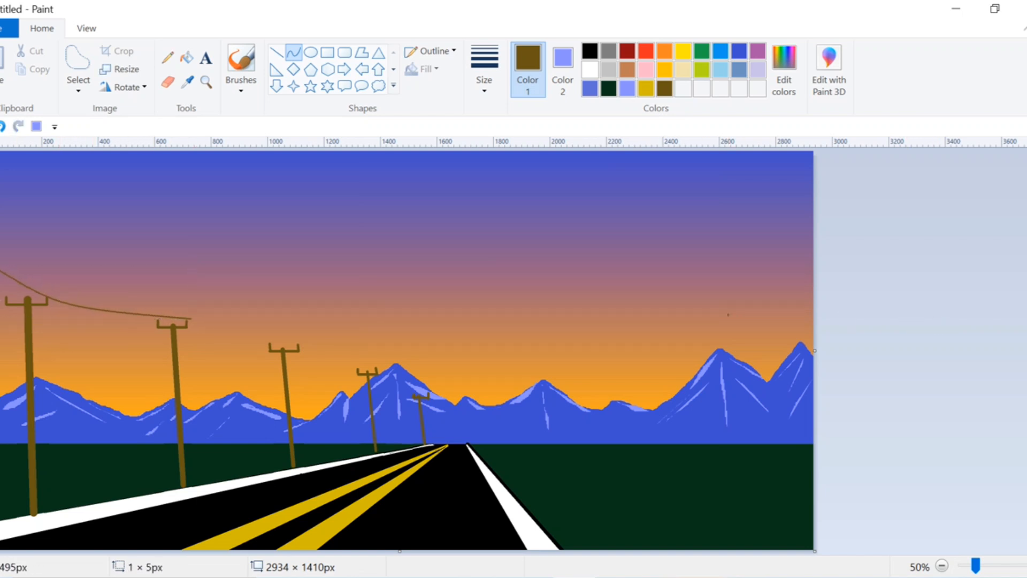
# Step: Draw a lower curved wire about 613 × 97 px from the canvas's left edge to the left arm of the second pole
pyautogui.moveTo(0, 291); pyautogui.dragTo(105, 314)
pyautogui.click(1, 127)
pyautogui.moveTo(0, 292); pyautogui.dragTo(71, 314)
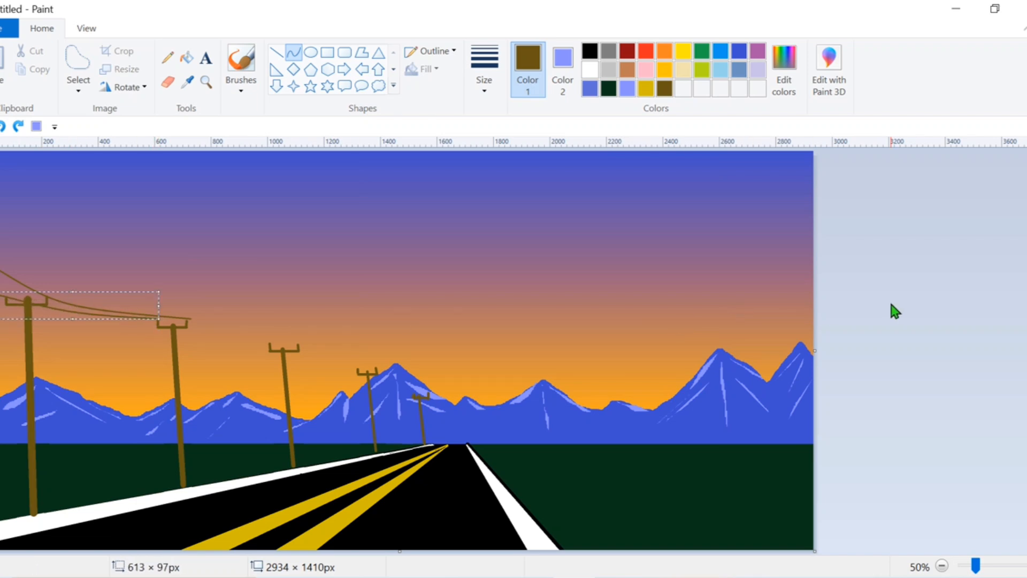
# Step: Draw both wires between the second and third poles and the upper wire, about 281 × 73 px, on to the fourth pole
pyautogui.moveTo(186, 320)
pyautogui.mouseDown()
pyautogui.moveTo(297, 347)
pyautogui.moveTo(255, 354)
pyautogui.moveTo(270, 340)
pyautogui.mouseUp()
pyautogui.click(964, 315)
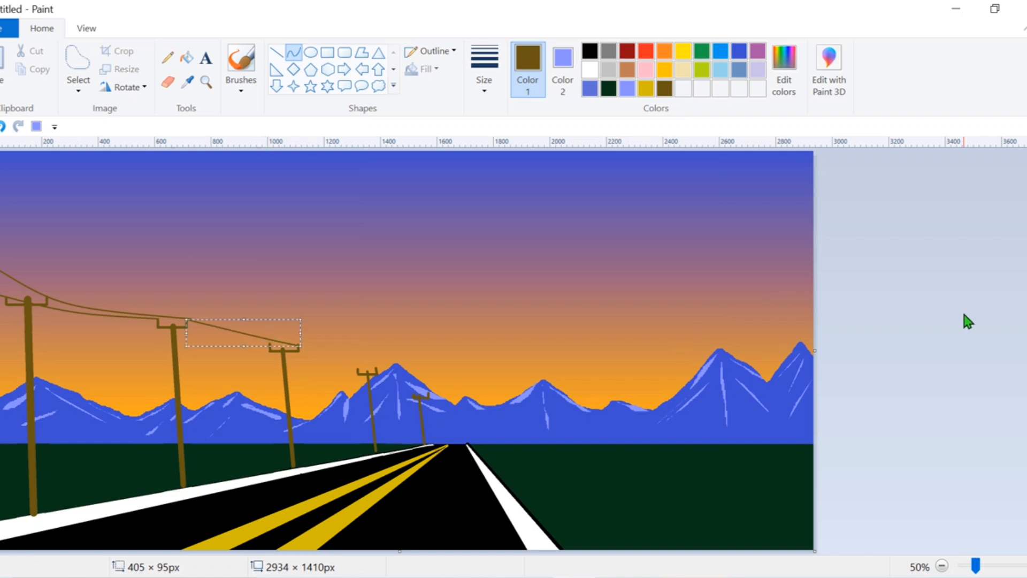
pyautogui.moveTo(157, 319); pyautogui.dragTo(378, 366)
pyautogui.click(945, 364)
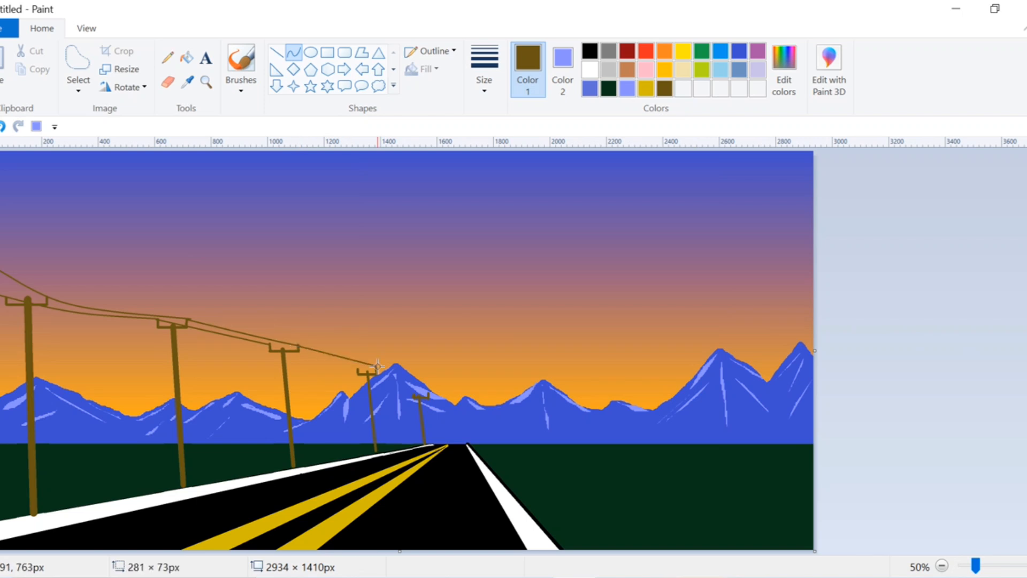
pyautogui.click(967, 364)
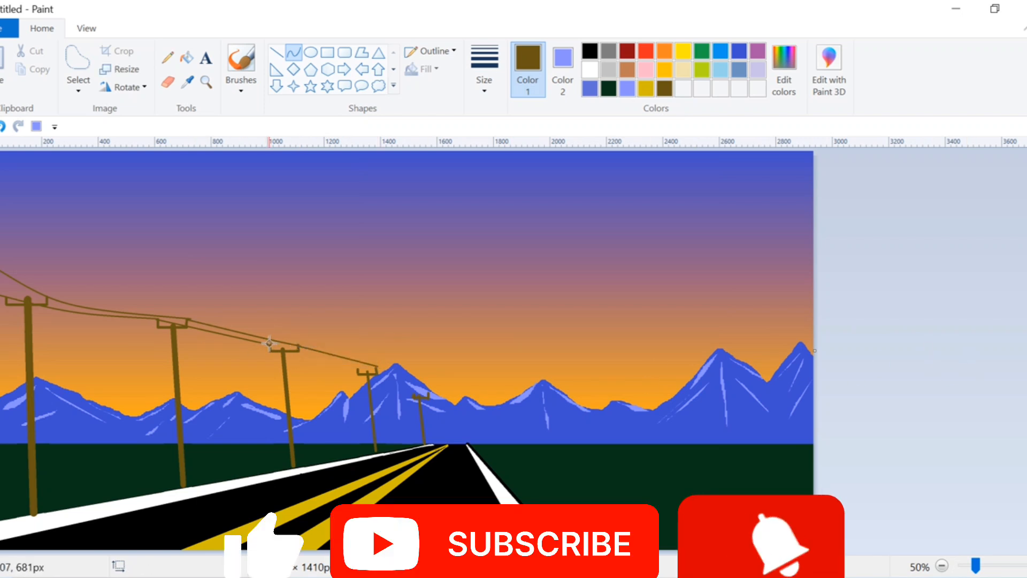
# Step: Draw the lower wire between the third and fourth poles and both wires from the fourth to the farthest pole
pyautogui.moveTo(270, 343); pyautogui.dragTo(429, 391)
pyautogui.click(998, 367)
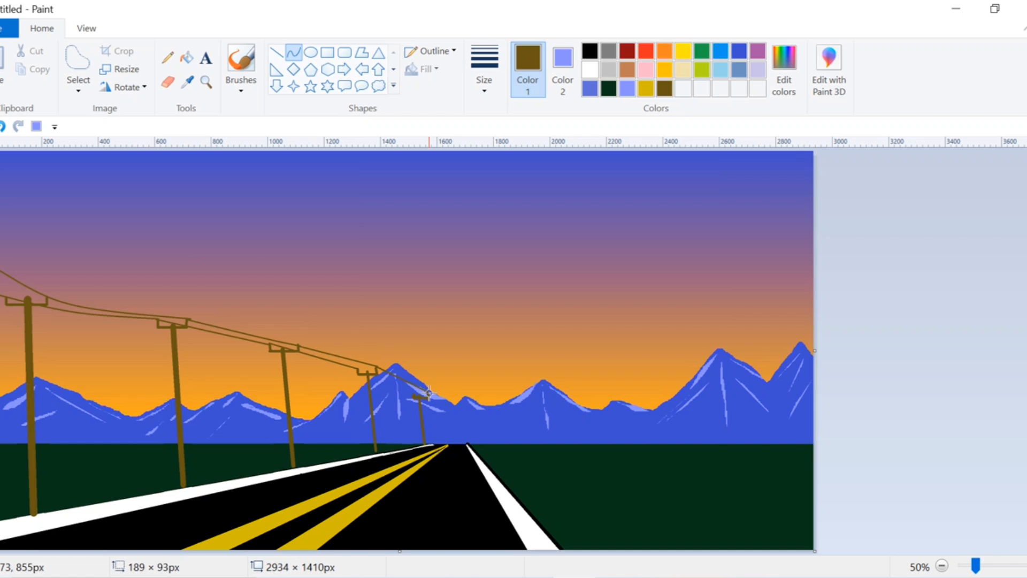
pyautogui.click(854, 377)
pyautogui.click(998, 397)
pyautogui.moveTo(360, 370); pyautogui.dragTo(413, 395)
pyautogui.click(832, 372)
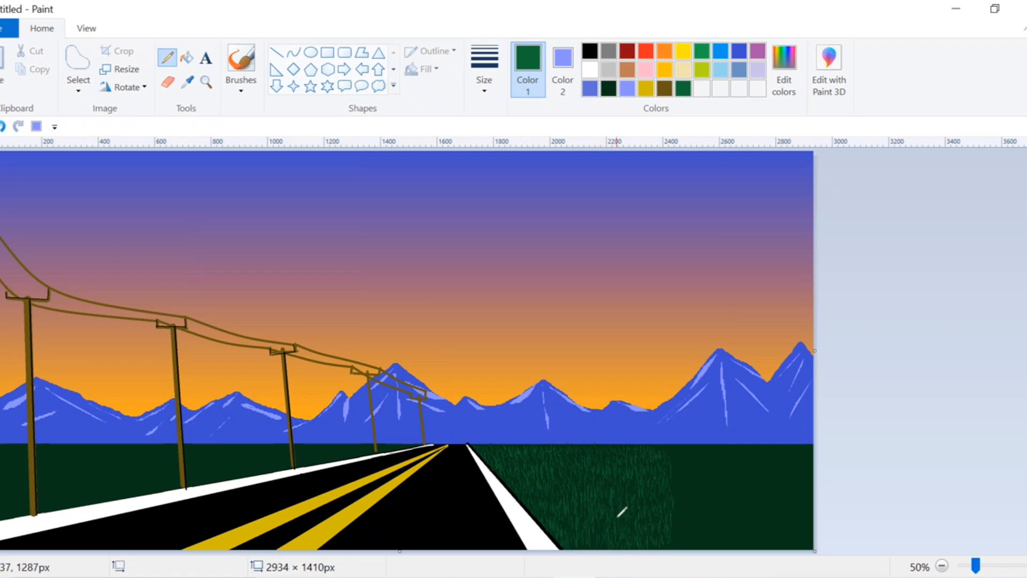
# Step: Cover the rest of the field right of the road with short green Pencil strokes as grass blades
pyautogui.moveTo(736, 511); pyautogui.dragTo(743, 473)
pyautogui.moveTo(775, 526); pyautogui.dragTo(774, 508)
pyautogui.moveTo(753, 492); pyautogui.dragTo(752, 479)
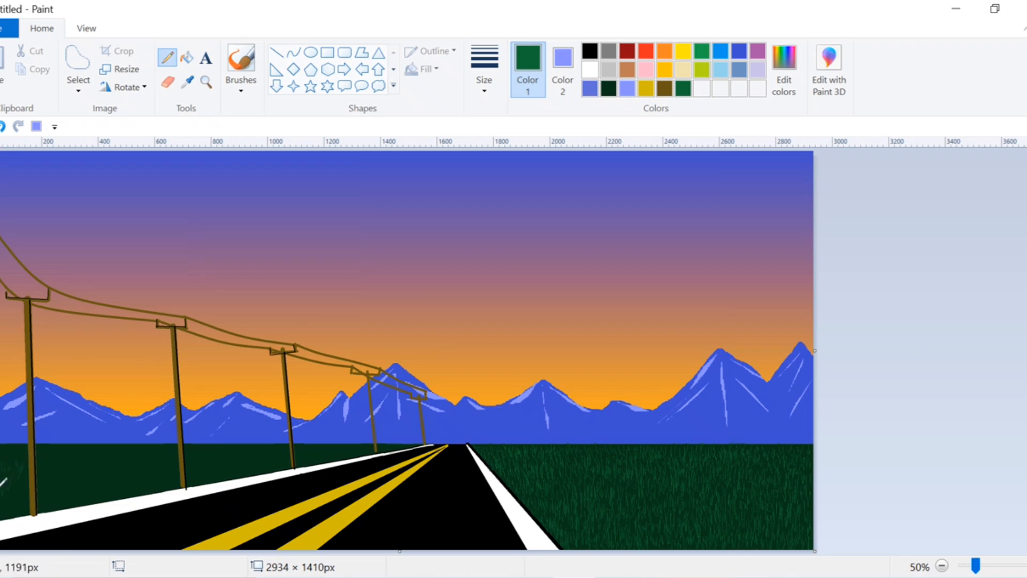
# Step: Fill the field left of the road with short green grass strokes between and behind the poles
pyautogui.moveTo(0, 487)
pyautogui.mouseDown()
pyautogui.moveTo(17, 478)
pyautogui.moveTo(0, 506)
pyautogui.moveTo(21, 488)
pyautogui.moveTo(11, 494)
pyautogui.mouseUp()
pyautogui.moveTo(67, 468)
pyautogui.mouseDown()
pyautogui.moveTo(144, 469)
pyautogui.moveTo(168, 455)
pyautogui.mouseUp()
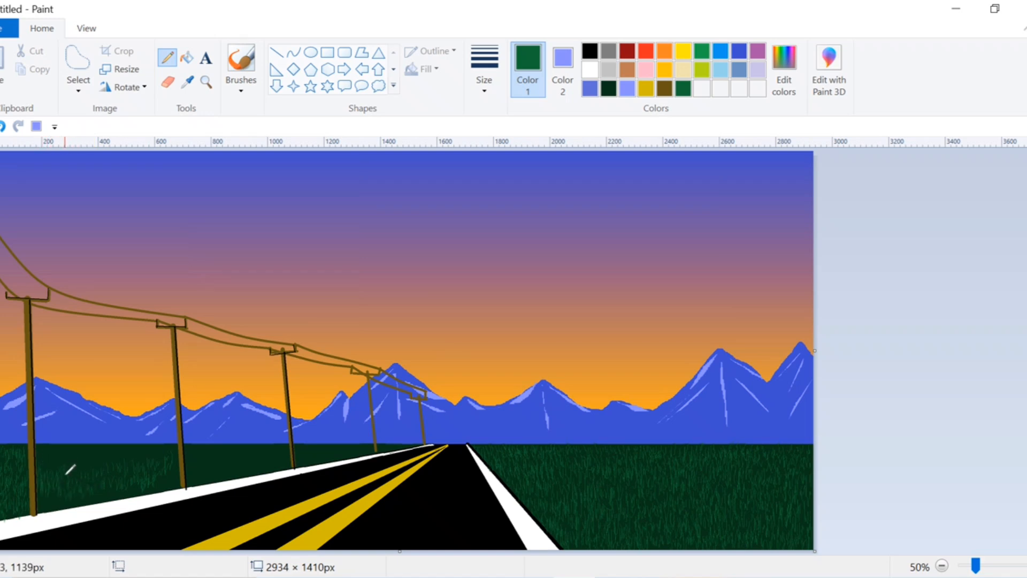
pyautogui.moveTo(112, 440)
pyautogui.mouseDown()
pyautogui.moveTo(129, 447)
pyautogui.moveTo(118, 458)
pyautogui.moveTo(136, 445)
pyautogui.moveTo(139, 453)
pyautogui.mouseUp()
pyautogui.moveTo(179, 480)
pyautogui.mouseDown()
pyautogui.moveTo(149, 488)
pyautogui.moveTo(145, 462)
pyautogui.mouseUp()
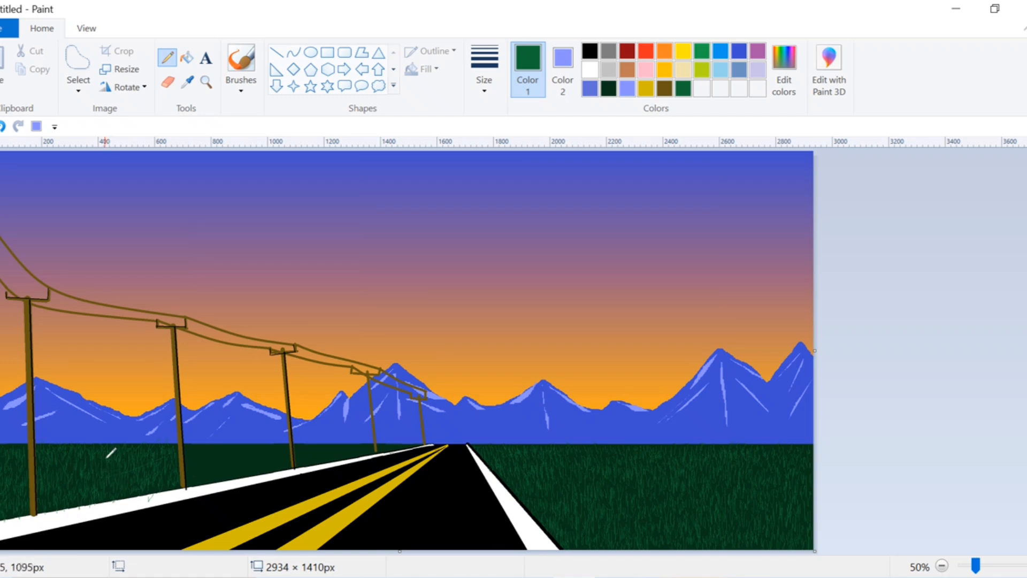
pyautogui.moveTo(223, 448); pyautogui.dragTo(284, 455)
pyautogui.moveTo(242, 454); pyautogui.dragTo(291, 465)
pyautogui.moveTo(200, 480); pyautogui.dragTo(199, 495)
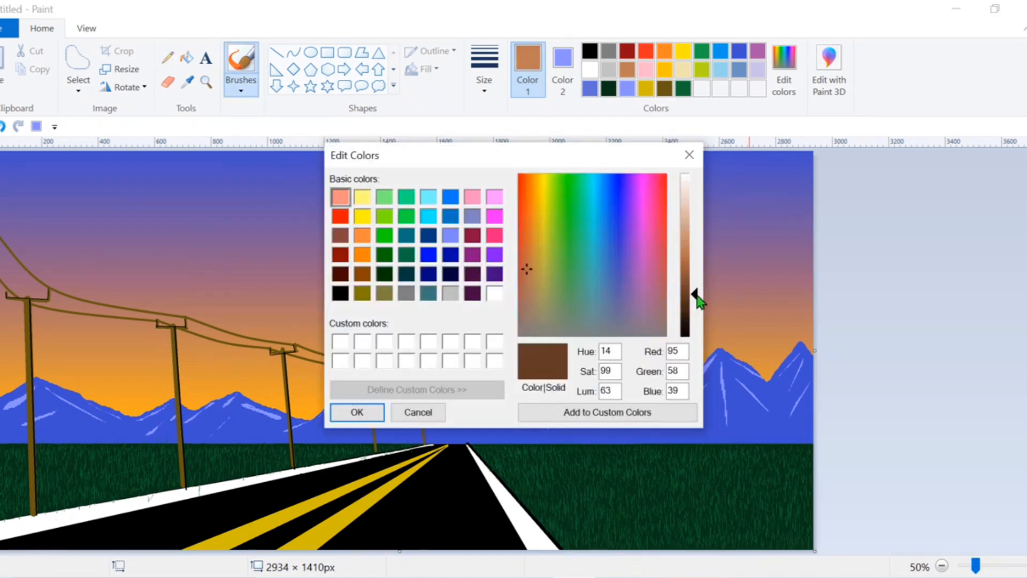
# Step: Draw a tree trunk with a flared base in the right field, using a thick Pencil in custom brown (Red 95, Green 58, Blue 39)
pyautogui.click(357, 412)
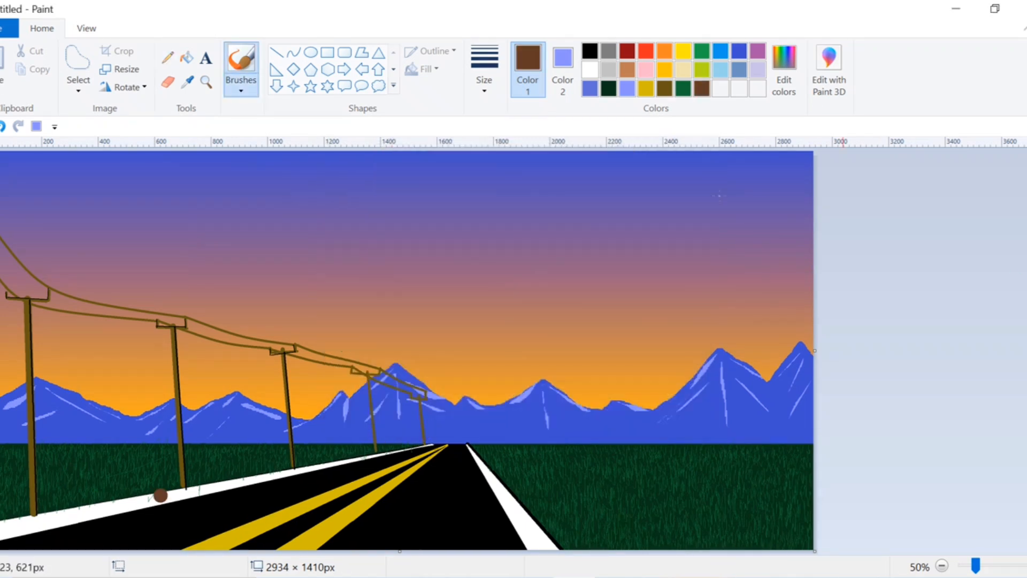
pyautogui.click(167, 58)
pyautogui.click(482, 72)
pyautogui.click(517, 221)
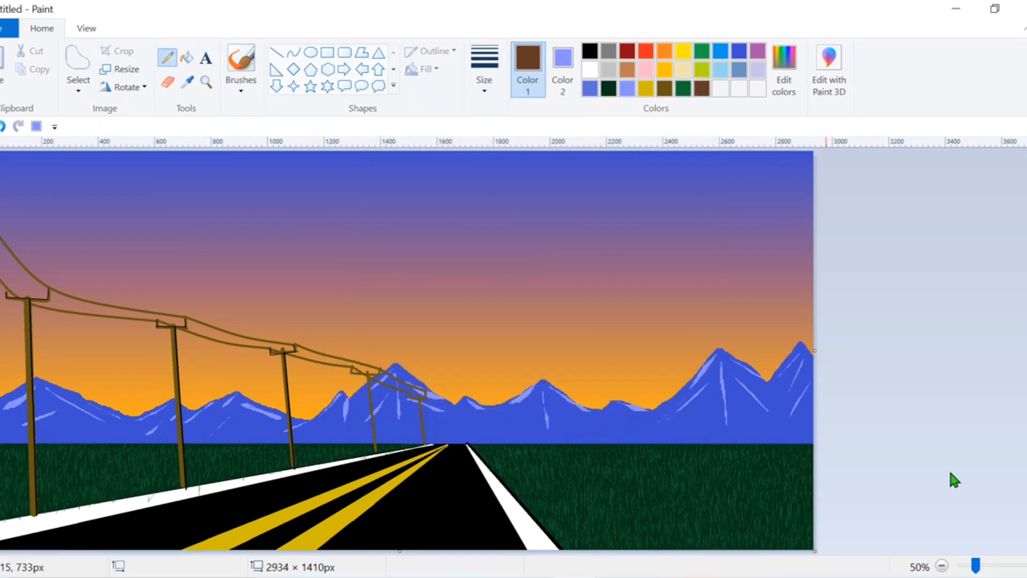
pyautogui.moveTo(625, 421); pyautogui.dragTo(636, 486)
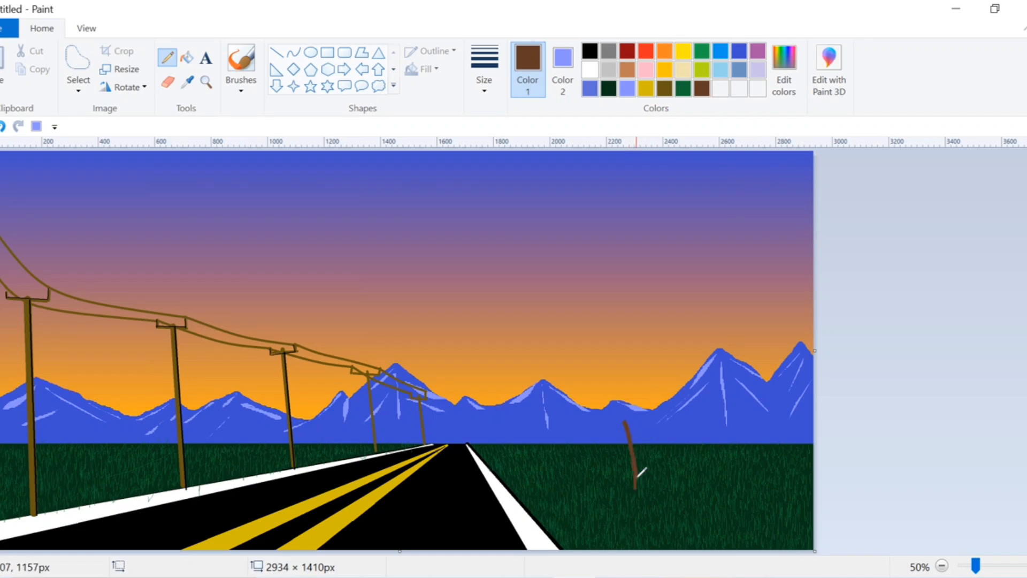
pyautogui.moveTo(627, 424)
pyautogui.mouseDown()
pyautogui.moveTo(639, 483)
pyautogui.moveTo(640, 464)
pyautogui.moveTo(652, 485)
pyautogui.mouseUp()
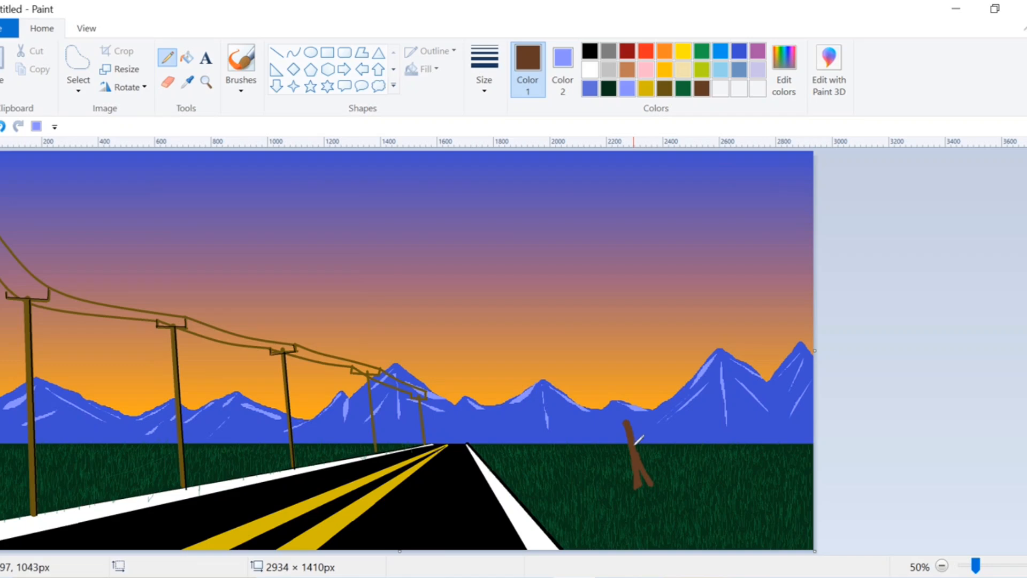
pyautogui.moveTo(636, 447)
pyautogui.mouseDown()
pyautogui.moveTo(653, 484)
pyautogui.moveTo(633, 488)
pyautogui.mouseUp()
# Step: Draw two main branches forking from the top of the trunk and spread many small bare twigs over them
pyautogui.moveTo(582, 368); pyautogui.dragTo(626, 418)
pyautogui.moveTo(664, 371)
pyautogui.mouseDown()
pyautogui.moveTo(636, 393)
pyautogui.moveTo(626, 420)
pyautogui.mouseUp()
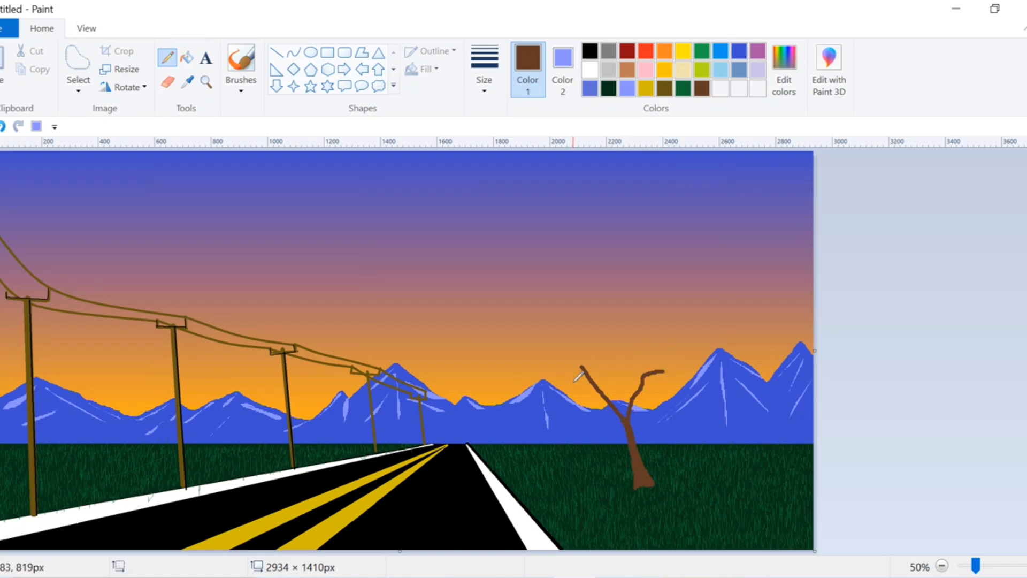
pyautogui.moveTo(612, 342)
pyautogui.mouseDown()
pyautogui.moveTo(595, 379)
pyautogui.moveTo(611, 351)
pyautogui.moveTo(595, 377)
pyautogui.moveTo(568, 361)
pyautogui.moveTo(581, 367)
pyautogui.moveTo(576, 353)
pyautogui.moveTo(584, 383)
pyautogui.mouseUp()
pyautogui.moveTo(551, 351)
pyautogui.mouseDown()
pyautogui.moveTo(565, 360)
pyautogui.moveTo(574, 346)
pyautogui.moveTo(635, 382)
pyautogui.moveTo(633, 395)
pyautogui.moveTo(673, 365)
pyautogui.mouseUp()
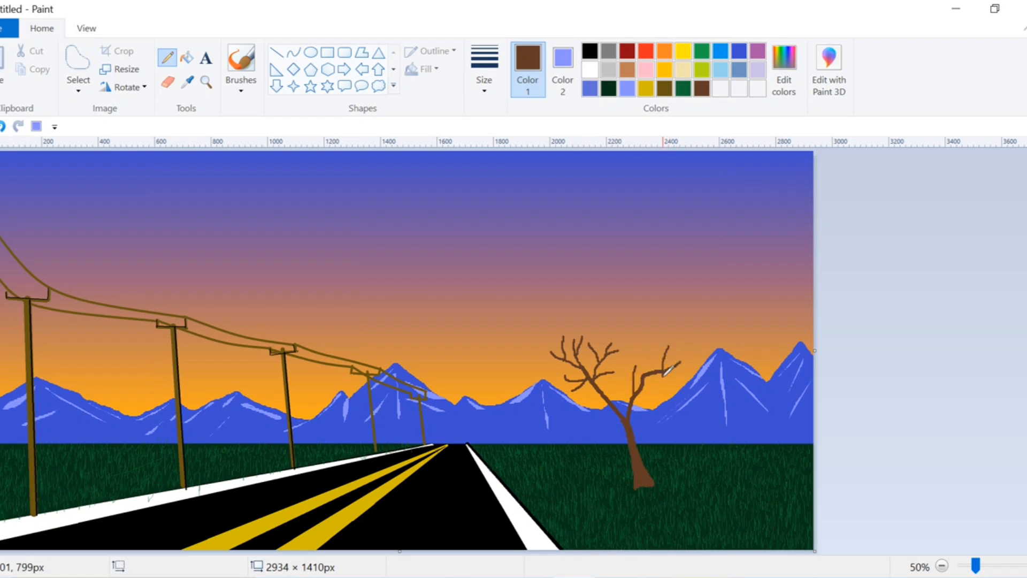
pyautogui.click(2, 127)
pyautogui.moveTo(657, 369)
pyautogui.mouseDown()
pyautogui.moveTo(663, 346)
pyautogui.moveTo(649, 344)
pyautogui.moveTo(689, 351)
pyautogui.moveTo(646, 376)
pyautogui.moveTo(658, 381)
pyautogui.mouseUp()
pyautogui.moveTo(624, 326)
pyautogui.mouseDown()
pyautogui.moveTo(637, 366)
pyautogui.moveTo(636, 351)
pyautogui.moveTo(604, 333)
pyautogui.mouseUp()
pyautogui.moveTo(657, 352)
pyautogui.mouseDown()
pyautogui.moveTo(656, 316)
pyautogui.moveTo(662, 338)
pyautogui.mouseUp()
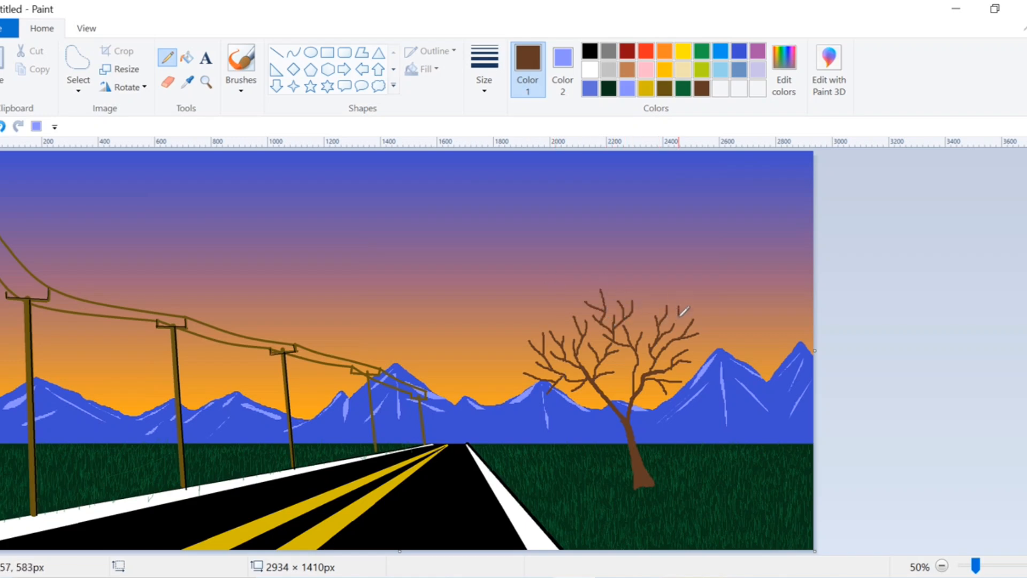
# Step: Choose the Airbrush and mix a bright pink custom colour with hue 205 and saturation 229 for Color 1
pyautogui.click(241, 70)
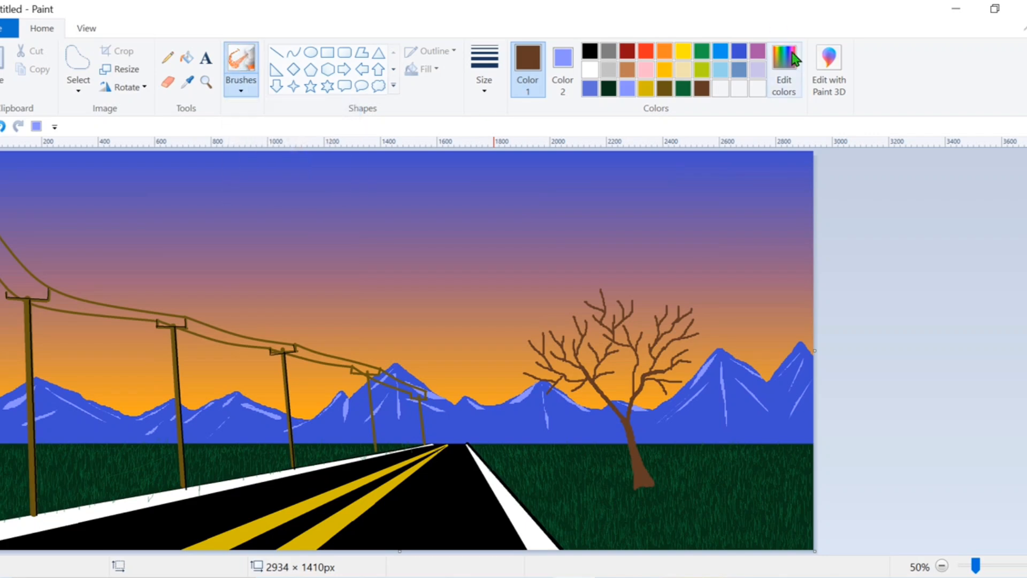
pyautogui.click(784, 67)
pyautogui.moveTo(648, 183); pyautogui.dragTo(646, 182)
pyautogui.click(685, 248)
pyautogui.click(685, 260)
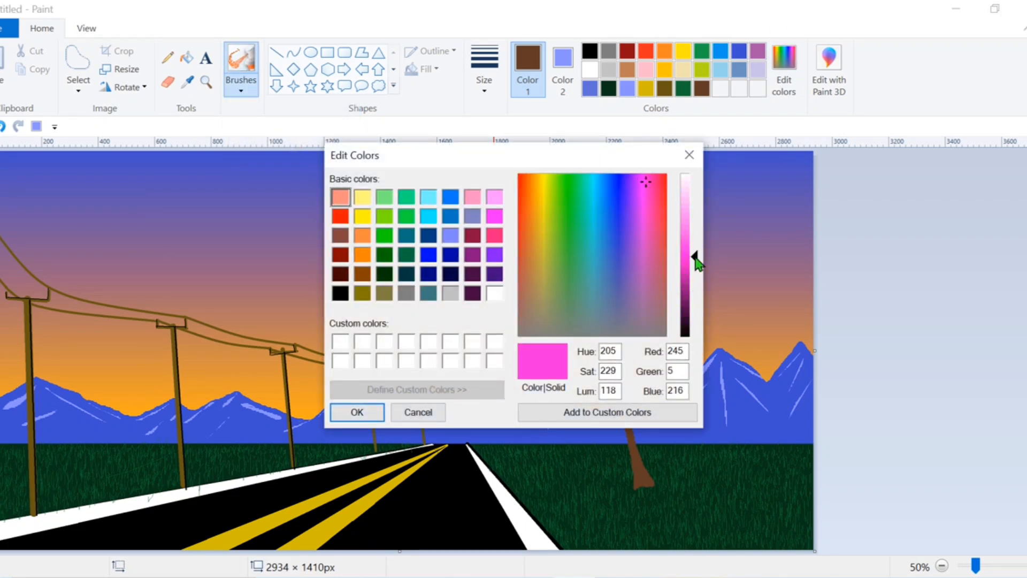
pyautogui.click(685, 268)
pyautogui.click(357, 412)
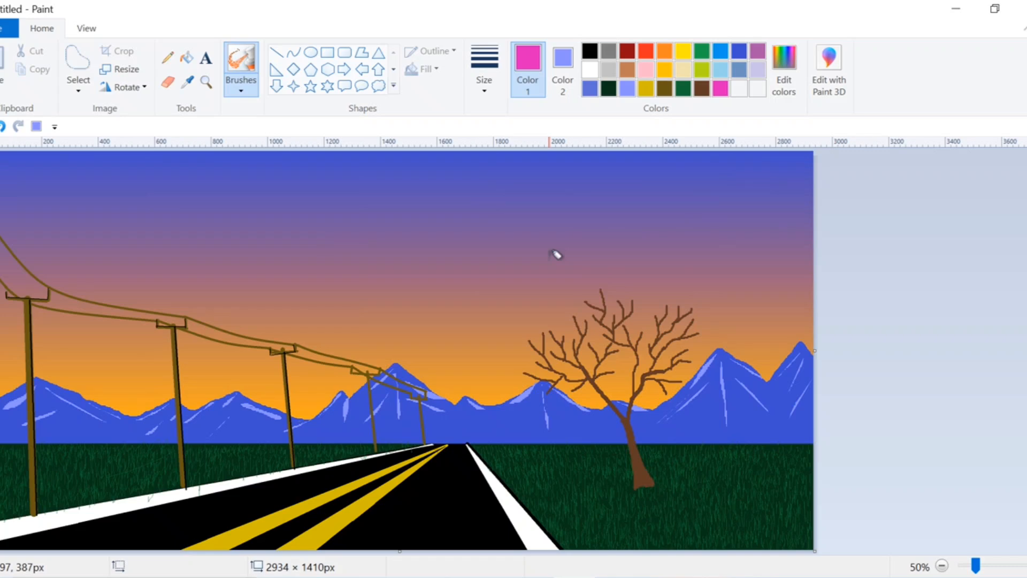
# Step: Spray bright pink foliage over the left and lower centre branches of the tree
pyautogui.moveTo(524, 375); pyautogui.dragTo(551, 370)
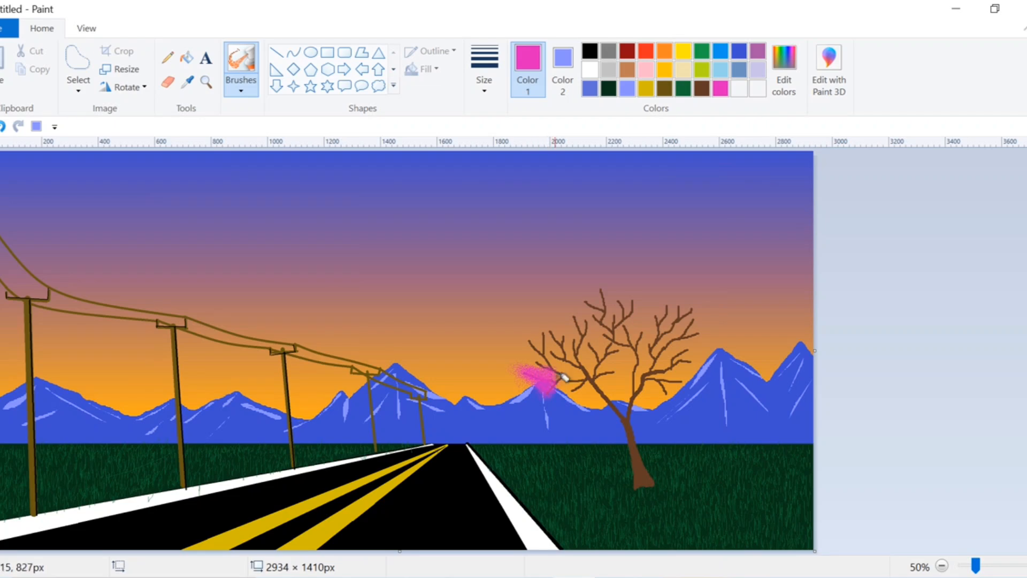
pyautogui.moveTo(569, 370)
pyautogui.mouseDown()
pyautogui.moveTo(530, 369)
pyautogui.moveTo(586, 380)
pyautogui.mouseUp()
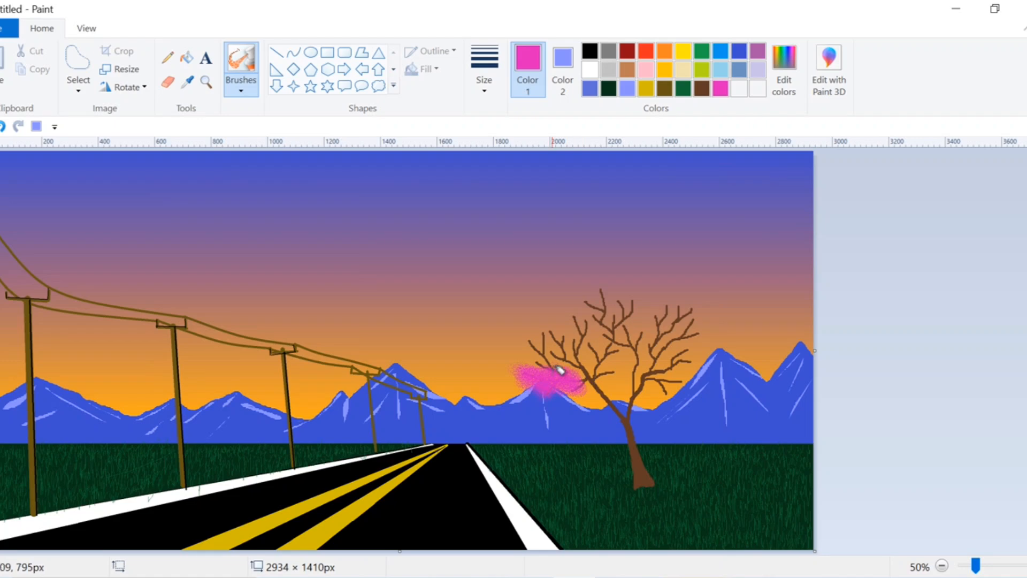
pyautogui.moveTo(544, 343); pyautogui.dragTo(536, 345)
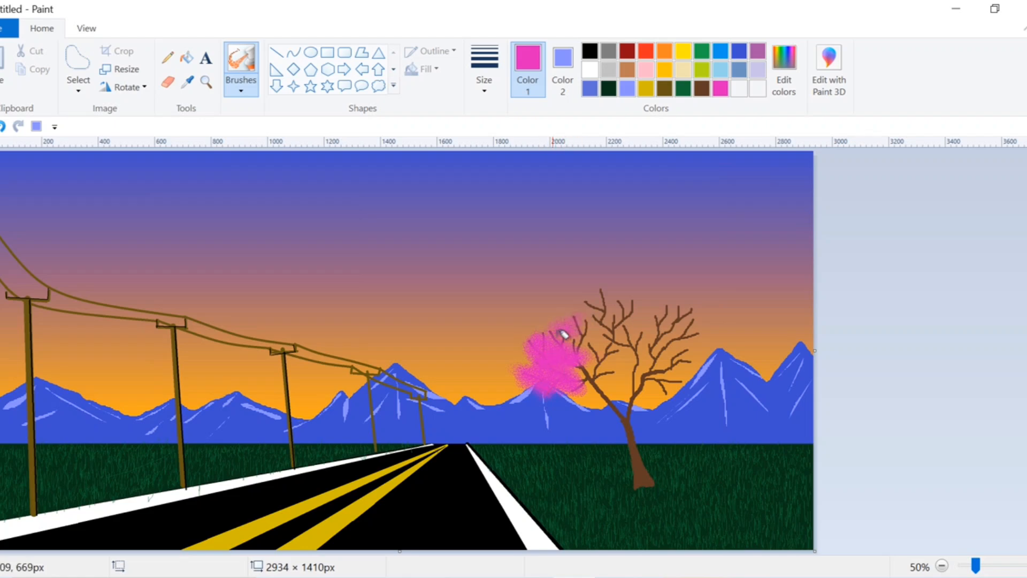
pyautogui.moveTo(598, 339)
pyautogui.mouseDown()
pyautogui.moveTo(565, 408)
pyautogui.moveTo(605, 386)
pyautogui.moveTo(593, 400)
pyautogui.moveTo(615, 374)
pyautogui.moveTo(605, 386)
pyautogui.moveTo(637, 378)
pyautogui.moveTo(594, 392)
pyautogui.moveTo(600, 384)
pyautogui.moveTo(577, 411)
pyautogui.moveTo(612, 388)
pyautogui.moveTo(600, 398)
pyautogui.moveTo(603, 389)
pyautogui.moveTo(627, 386)
pyautogui.moveTo(600, 392)
pyautogui.moveTo(620, 384)
pyautogui.moveTo(587, 382)
pyautogui.mouseUp()
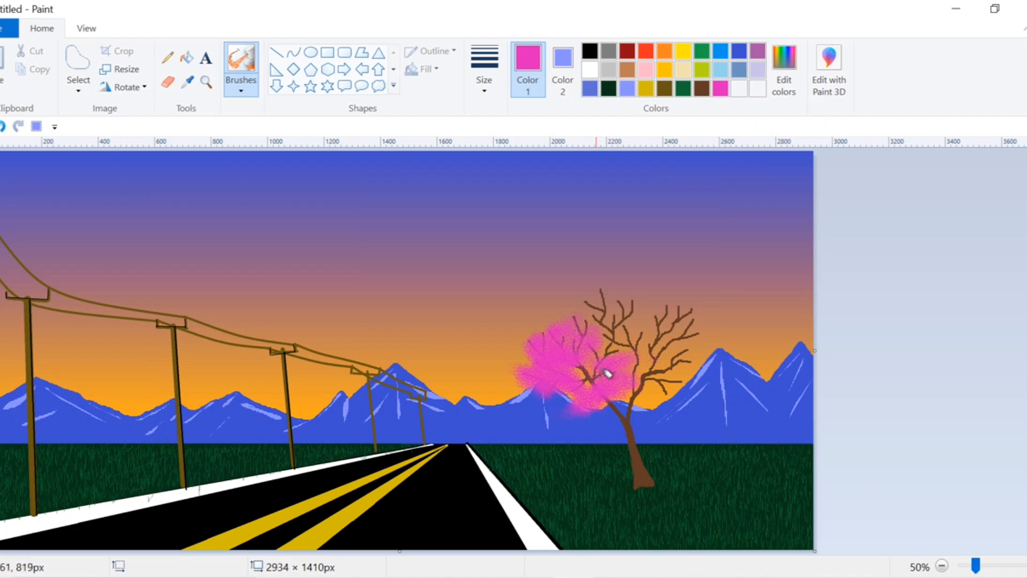
pyautogui.moveTo(594, 377)
pyautogui.mouseDown()
pyautogui.moveTo(671, 351)
pyautogui.moveTo(657, 349)
pyautogui.moveTo(677, 353)
pyautogui.moveTo(643, 360)
pyautogui.mouseUp()
# Step: Extend the bright pink foliage over the top and right branches to form a rounded crown
pyautogui.moveTo(595, 300)
pyautogui.mouseDown()
pyautogui.moveTo(572, 314)
pyautogui.moveTo(593, 318)
pyautogui.moveTo(575, 342)
pyautogui.moveTo(567, 337)
pyautogui.moveTo(599, 310)
pyautogui.moveTo(574, 318)
pyautogui.moveTo(592, 327)
pyautogui.moveTo(625, 315)
pyautogui.mouseUp()
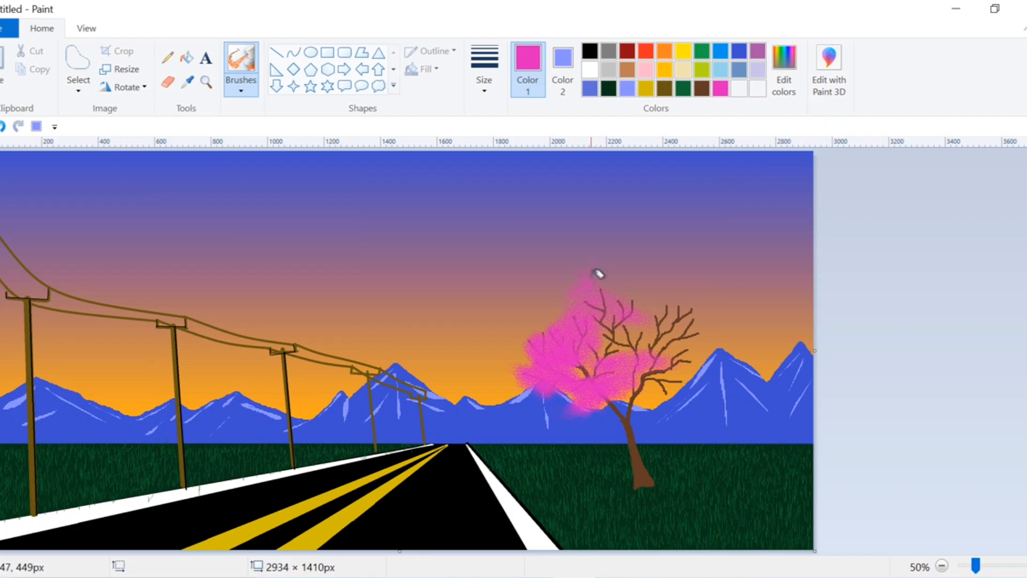
pyautogui.moveTo(598, 274)
pyautogui.mouseDown()
pyautogui.moveTo(614, 260)
pyautogui.moveTo(587, 274)
pyautogui.moveTo(561, 312)
pyautogui.moveTo(569, 289)
pyautogui.moveTo(557, 316)
pyautogui.moveTo(523, 330)
pyautogui.moveTo(555, 313)
pyautogui.moveTo(547, 313)
pyautogui.moveTo(558, 281)
pyautogui.moveTo(525, 358)
pyautogui.moveTo(562, 310)
pyautogui.mouseUp()
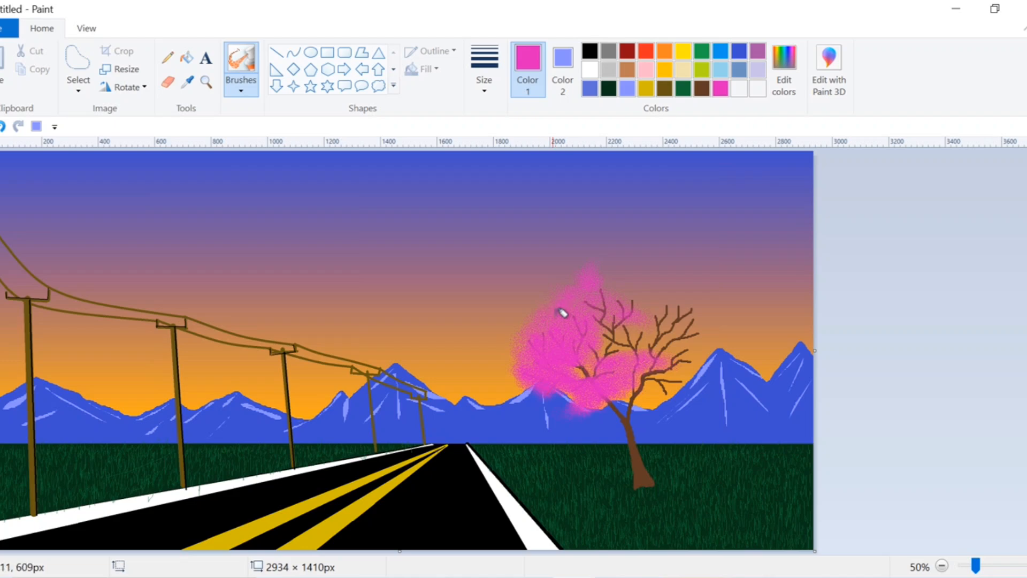
pyautogui.moveTo(620, 268)
pyautogui.mouseDown()
pyautogui.moveTo(640, 266)
pyautogui.moveTo(627, 294)
pyautogui.mouseUp()
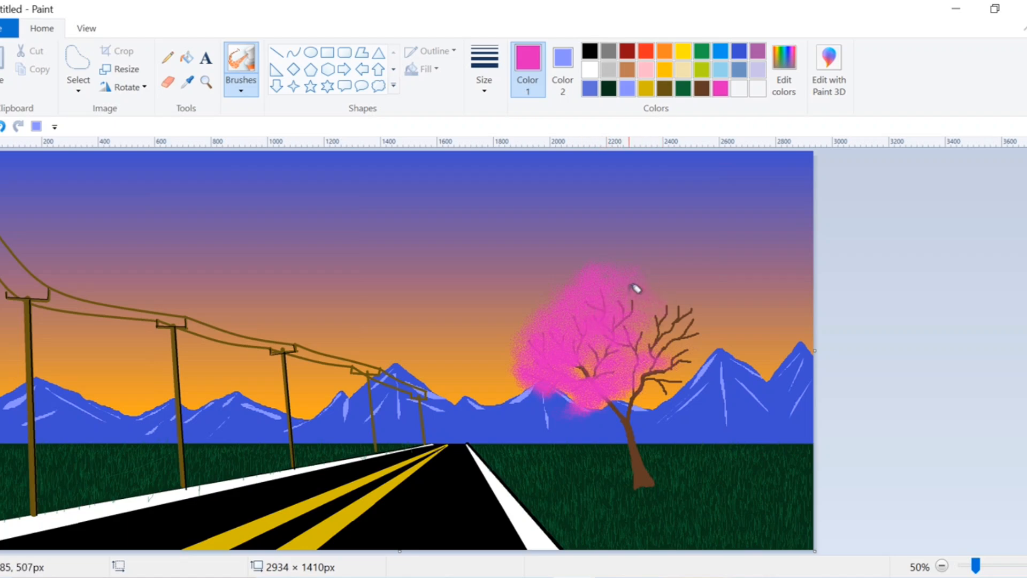
pyautogui.moveTo(652, 271)
pyautogui.mouseDown()
pyautogui.moveTo(717, 312)
pyautogui.moveTo(651, 270)
pyautogui.moveTo(703, 293)
pyautogui.mouseUp()
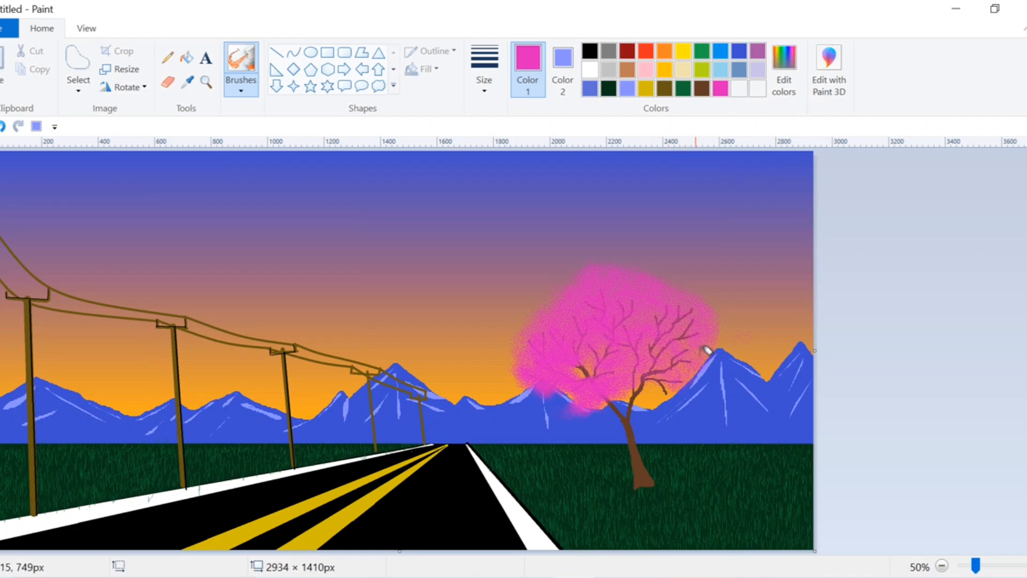
pyautogui.moveTo(667, 391); pyautogui.dragTo(659, 390)
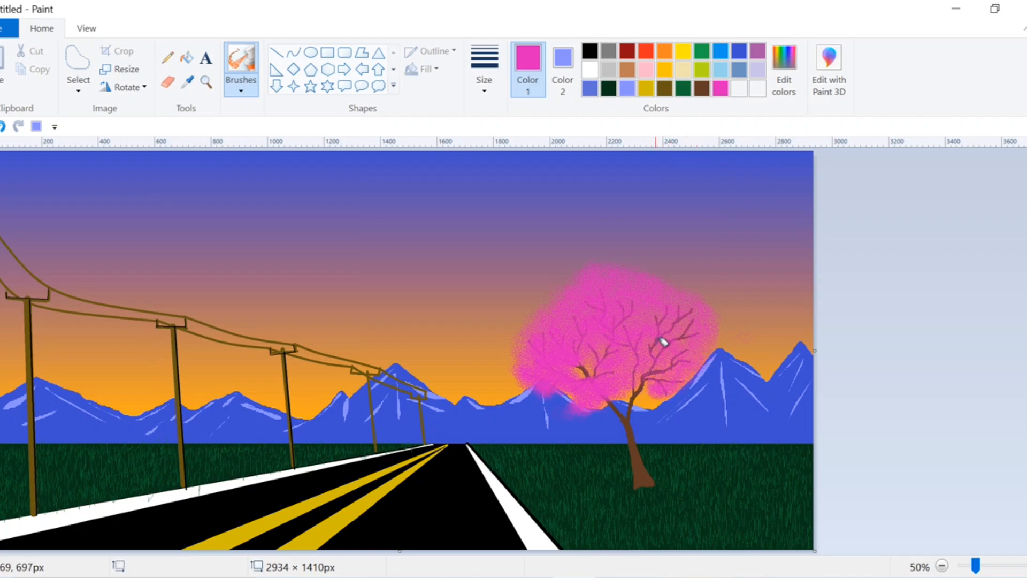
# Step: Lighten the pink to luminosity 138 (Red 250, Green 44, Blue 224) and spray highlights over the crown's left half
pyautogui.click(784, 67)
pyautogui.moveTo(680, 252); pyautogui.dragTo(686, 245)
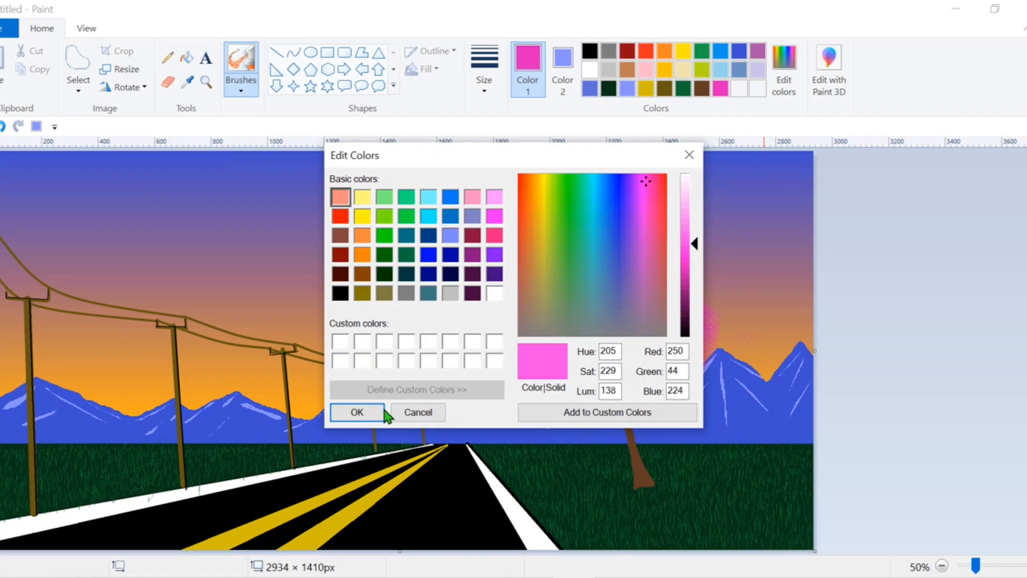
pyautogui.click(357, 412)
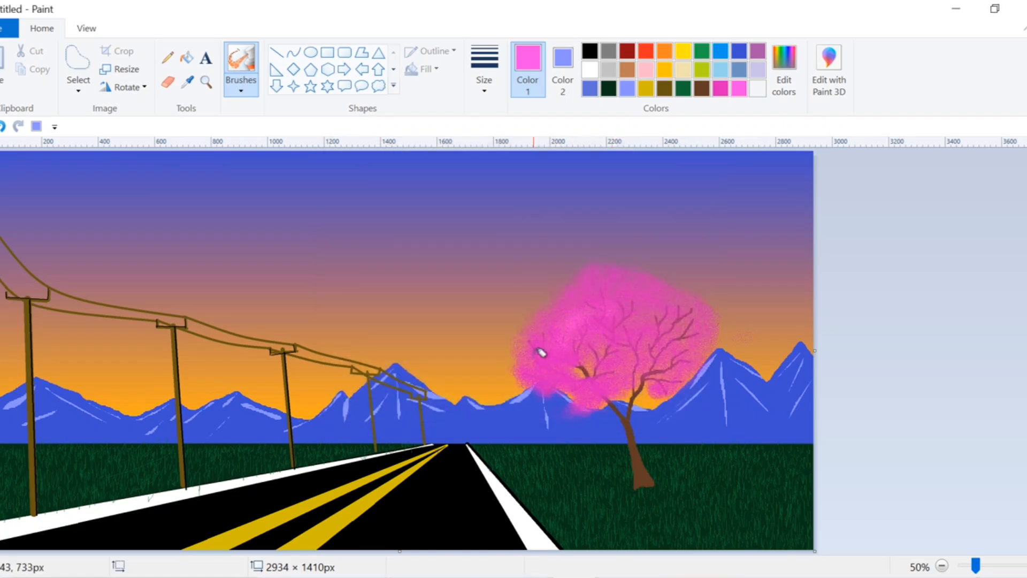
pyautogui.moveTo(536, 349)
pyautogui.mouseDown()
pyautogui.moveTo(557, 359)
pyautogui.moveTo(550, 368)
pyautogui.moveTo(580, 366)
pyautogui.moveTo(540, 364)
pyautogui.mouseUp()
# Step: Mix a pale pink (Red 253, Green 145, Blue 239) and speckle it across the crown with the Airbrush
pyautogui.click(784, 70)
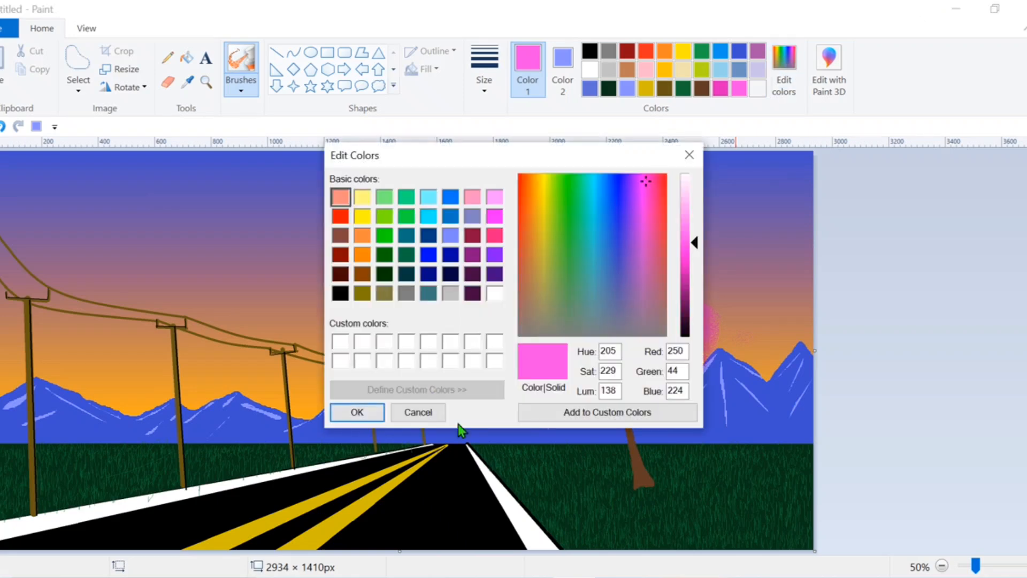
pyautogui.moveTo(695, 236); pyautogui.dragTo(694, 211)
pyautogui.click(357, 413)
pyautogui.moveTo(637, 293)
pyautogui.mouseDown()
pyautogui.moveTo(586, 298)
pyautogui.moveTo(591, 306)
pyautogui.moveTo(554, 347)
pyautogui.moveTo(537, 344)
pyautogui.moveTo(541, 368)
pyautogui.moveTo(610, 330)
pyautogui.moveTo(583, 358)
pyautogui.moveTo(625, 334)
pyautogui.moveTo(633, 343)
pyautogui.moveTo(595, 378)
pyautogui.moveTo(541, 391)
pyautogui.moveTo(596, 395)
pyautogui.moveTo(637, 322)
pyautogui.moveTo(632, 283)
pyautogui.moveTo(712, 312)
pyautogui.moveTo(682, 377)
pyautogui.mouseUp()
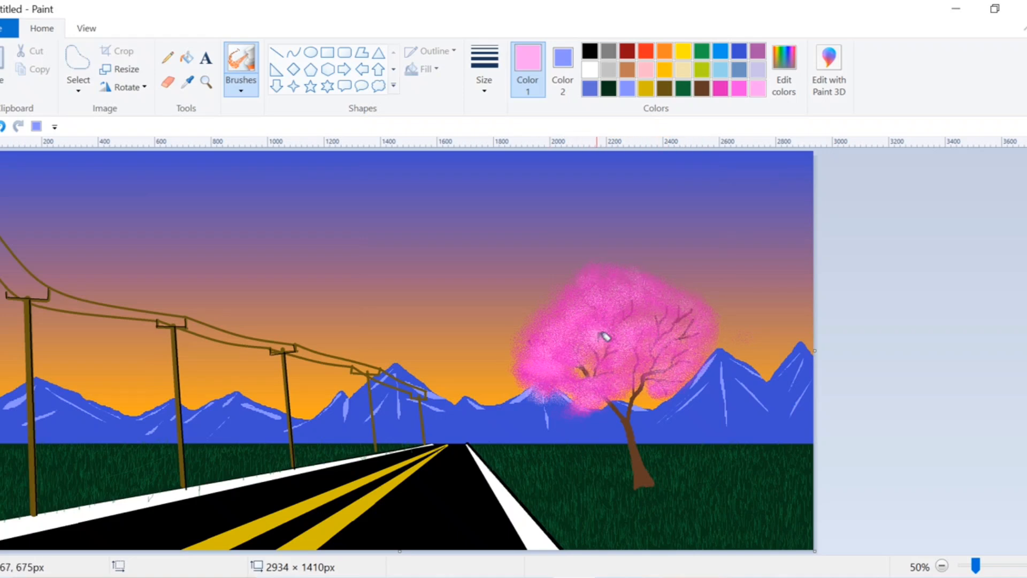
# Step: Mix a dark purple (Red 114, Green 21, Blue 119) and spray shadow speckles into the tree's foliage
pyautogui.click(784, 70)
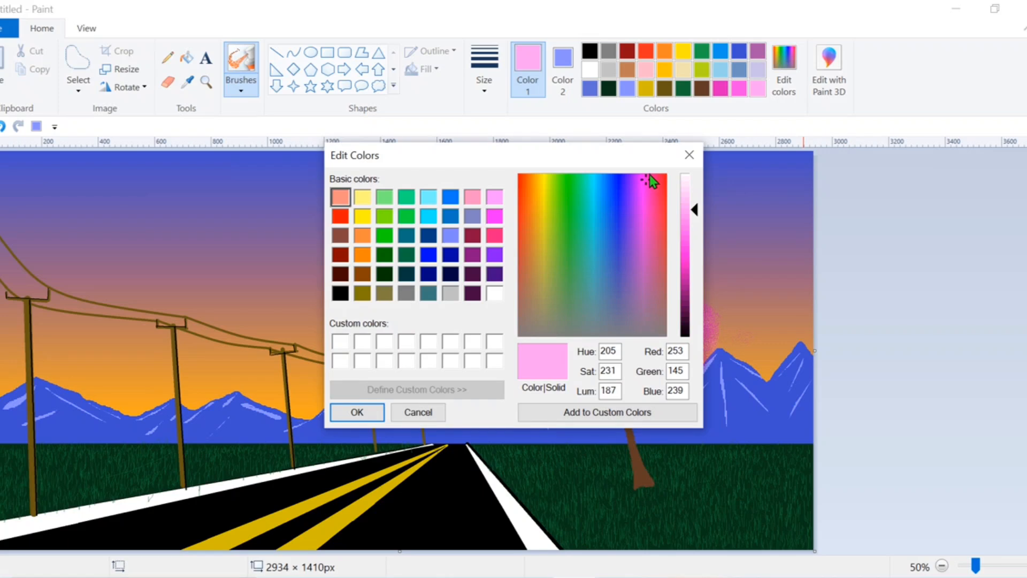
pyautogui.moveTo(650, 175); pyautogui.dragTo(641, 222)
pyautogui.moveTo(685, 316); pyautogui.dragTo(685, 292)
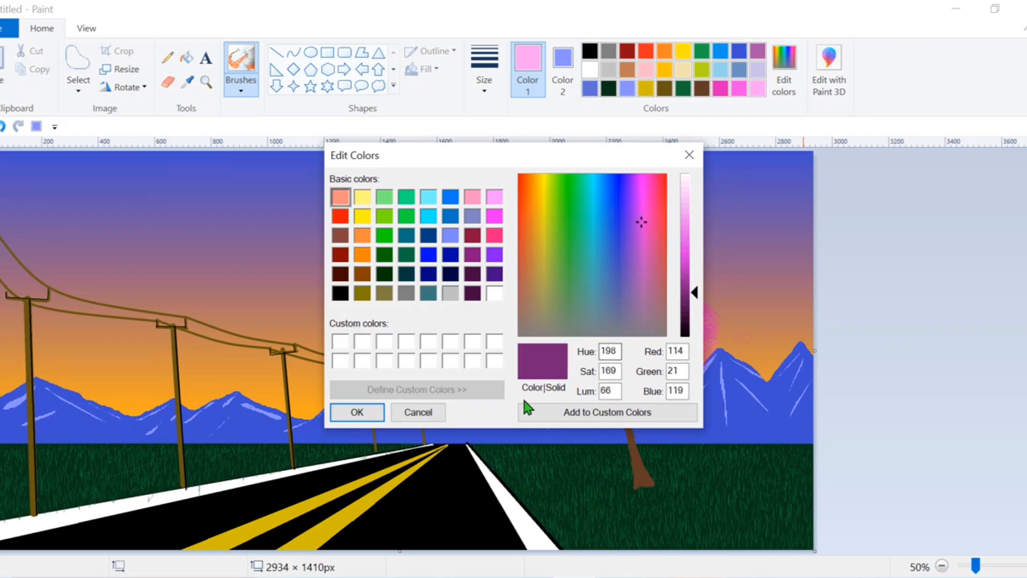
pyautogui.click(357, 412)
pyautogui.moveTo(587, 300)
pyautogui.mouseDown()
pyautogui.moveTo(592, 327)
pyautogui.moveTo(564, 332)
pyautogui.moveTo(584, 321)
pyautogui.moveTo(599, 343)
pyautogui.moveTo(543, 358)
pyautogui.moveTo(628, 351)
pyautogui.mouseUp()
# Step: Mix a rose pink (Red 255, Green 15, Blue 135) and spray it inside the crown and around its outer edge
pyautogui.click(777, 84)
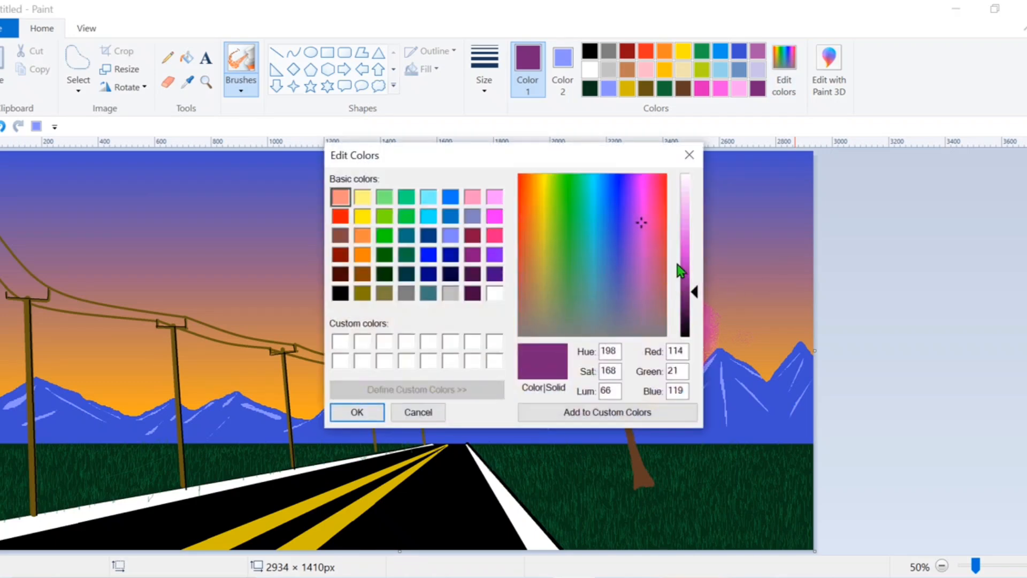
pyautogui.click(488, 241)
pyautogui.click(686, 250)
pyautogui.click(357, 412)
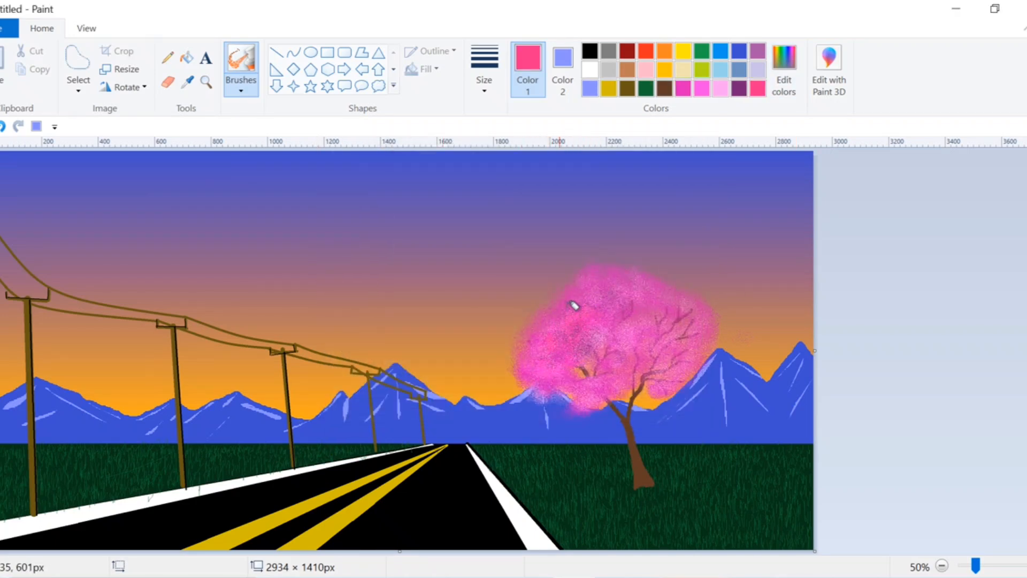
pyautogui.moveTo(681, 337)
pyautogui.mouseDown()
pyautogui.moveTo(679, 380)
pyautogui.moveTo(671, 337)
pyautogui.mouseUp()
pyautogui.moveTo(574, 271)
pyautogui.mouseDown()
pyautogui.moveTo(524, 323)
pyautogui.moveTo(524, 353)
pyautogui.moveTo(550, 356)
pyautogui.moveTo(539, 388)
pyautogui.mouseUp()
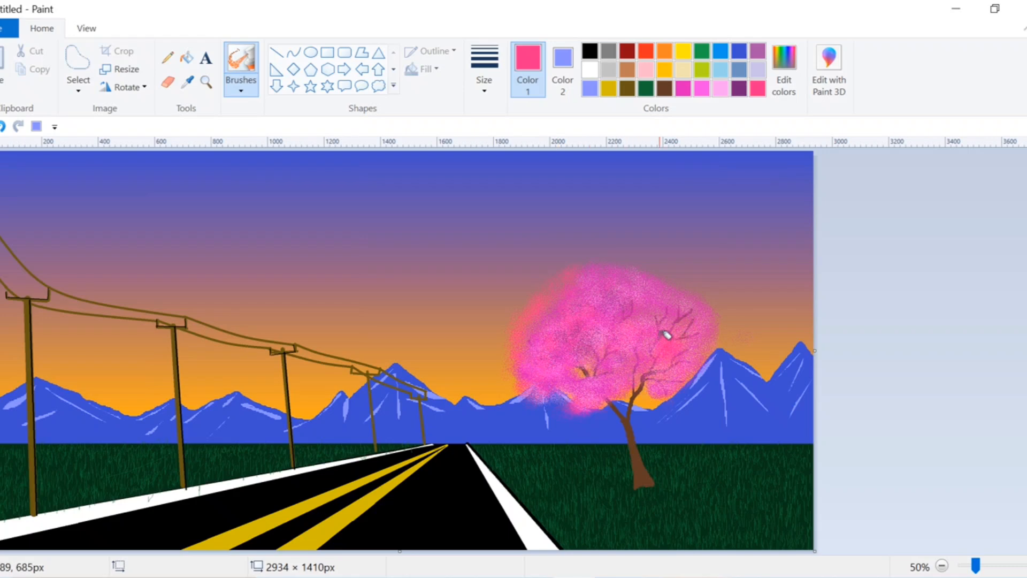
pyautogui.moveTo(659, 273)
pyautogui.mouseDown()
pyautogui.moveTo(631, 254)
pyautogui.moveTo(676, 279)
pyautogui.moveTo(594, 254)
pyautogui.moveTo(660, 268)
pyautogui.moveTo(556, 279)
pyautogui.moveTo(548, 297)
pyautogui.moveTo(560, 289)
pyautogui.moveTo(519, 331)
pyautogui.moveTo(512, 325)
pyautogui.moveTo(555, 272)
pyautogui.moveTo(518, 310)
pyautogui.moveTo(585, 262)
pyautogui.moveTo(546, 306)
pyautogui.mouseUp()
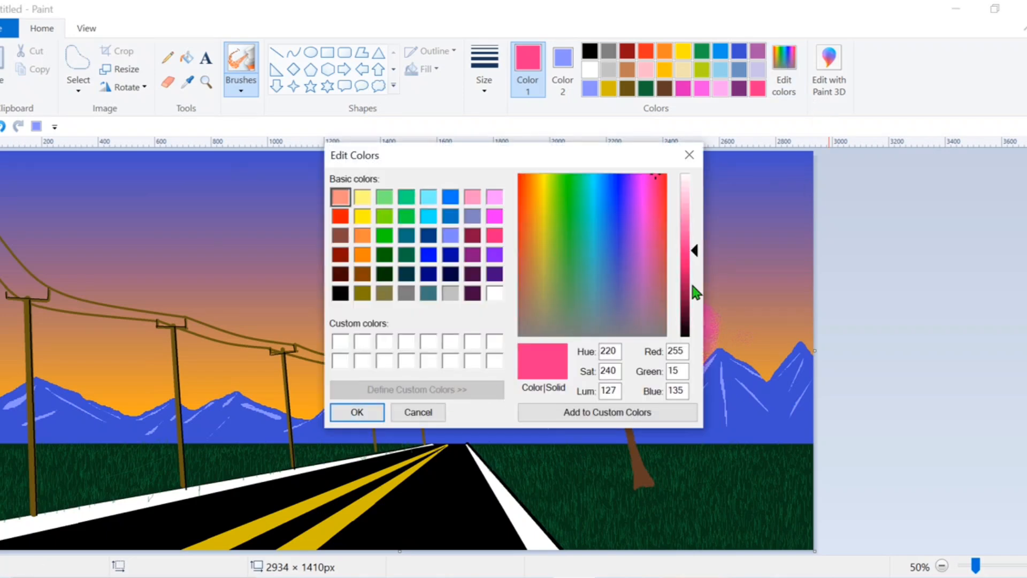
# Step: Darken the rose to crimson (Red 159, Green 0, Blue 80) and spray shaded patches throughout the crown
pyautogui.click(693, 286)
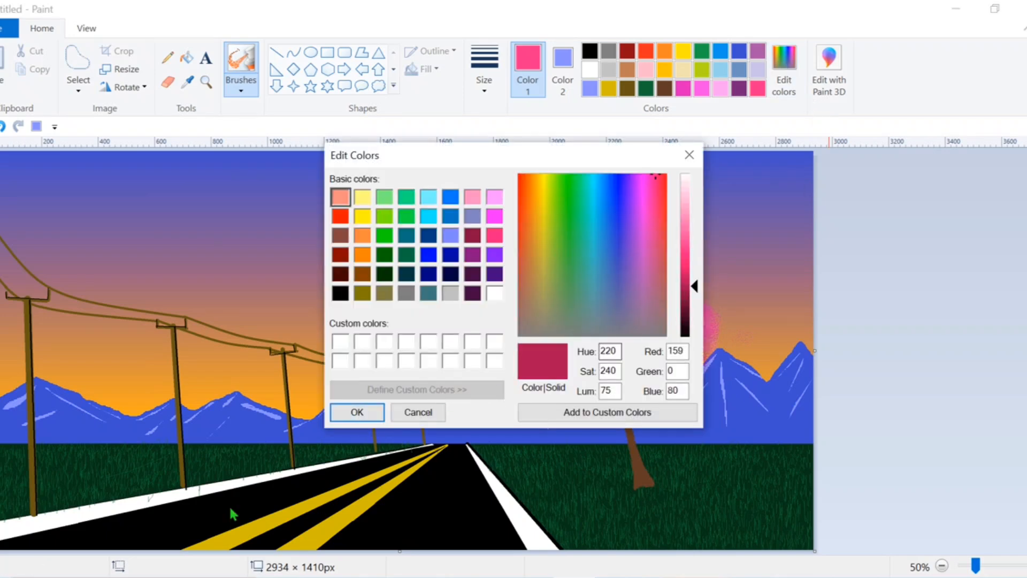
pyautogui.click(355, 412)
pyautogui.moveTo(564, 287)
pyautogui.mouseDown()
pyautogui.moveTo(546, 316)
pyautogui.moveTo(549, 295)
pyautogui.moveTo(546, 314)
pyautogui.moveTo(569, 333)
pyautogui.mouseUp()
pyautogui.moveTo(567, 370)
pyautogui.mouseDown()
pyautogui.moveTo(542, 362)
pyautogui.moveTo(557, 378)
pyautogui.moveTo(601, 384)
pyautogui.moveTo(635, 357)
pyautogui.moveTo(631, 371)
pyautogui.moveTo(648, 346)
pyautogui.moveTo(655, 370)
pyautogui.moveTo(684, 342)
pyautogui.moveTo(648, 332)
pyautogui.mouseUp()
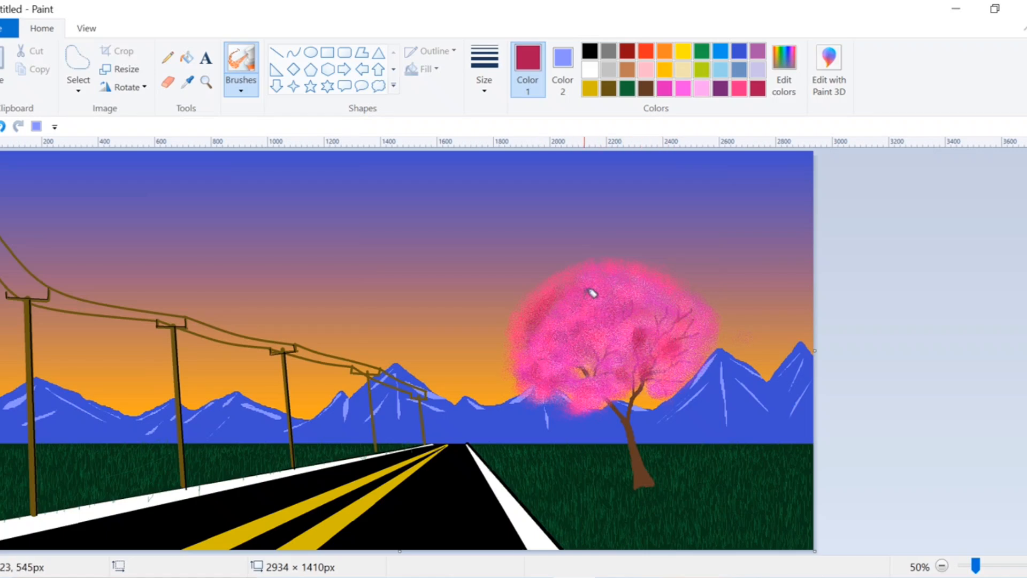
pyautogui.moveTo(593, 293)
pyautogui.mouseDown()
pyautogui.moveTo(593, 314)
pyautogui.moveTo(622, 283)
pyautogui.moveTo(620, 307)
pyautogui.moveTo(590, 339)
pyautogui.moveTo(595, 293)
pyautogui.mouseUp()
pyautogui.moveTo(683, 318)
pyautogui.mouseDown()
pyautogui.moveTo(676, 299)
pyautogui.moveTo(676, 378)
pyautogui.moveTo(707, 354)
pyautogui.mouseUp()
# Step: Lighten the crimson to a very pale pink and speckle highlights over the crown
pyautogui.click(785, 65)
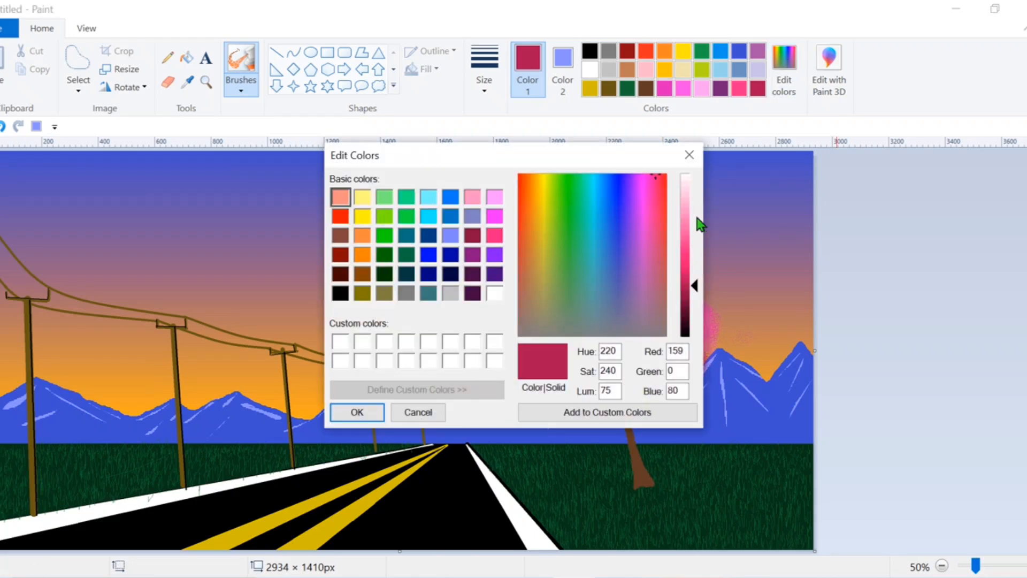
pyautogui.click(686, 196)
pyautogui.click(357, 412)
pyautogui.moveTo(602, 293)
pyautogui.mouseDown()
pyautogui.moveTo(574, 292)
pyautogui.moveTo(530, 318)
pyautogui.moveTo(541, 358)
pyautogui.moveTo(604, 328)
pyautogui.moveTo(568, 321)
pyautogui.moveTo(654, 338)
pyautogui.moveTo(666, 371)
pyautogui.moveTo(696, 372)
pyautogui.moveTo(676, 366)
pyautogui.moveTo(643, 302)
pyautogui.moveTo(685, 311)
pyautogui.moveTo(618, 273)
pyautogui.moveTo(530, 324)
pyautogui.moveTo(587, 267)
pyautogui.moveTo(687, 288)
pyautogui.moveTo(556, 315)
pyautogui.moveTo(530, 339)
pyautogui.moveTo(611, 380)
pyautogui.moveTo(654, 368)
pyautogui.moveTo(668, 319)
pyautogui.moveTo(573, 317)
pyautogui.moveTo(663, 357)
pyautogui.moveTo(549, 330)
pyautogui.moveTo(702, 345)
pyautogui.moveTo(702, 330)
pyautogui.moveTo(568, 331)
pyautogui.mouseUp()
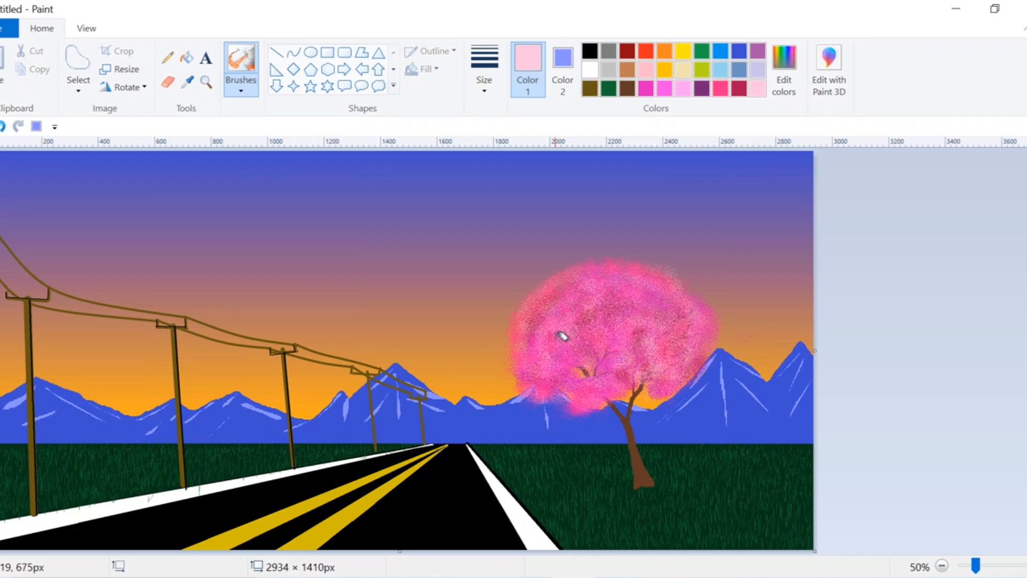
# Step: Draw three small black birds in the sky between the utility wires and the tree with a calligraphy brush
pyautogui.click(245, 88)
pyautogui.click(243, 152)
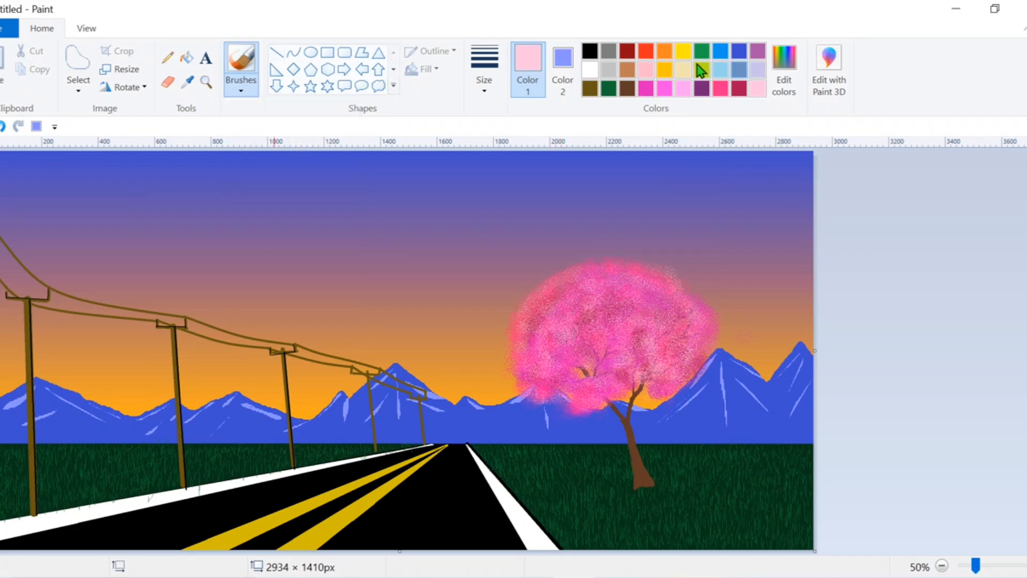
pyautogui.click(590, 51)
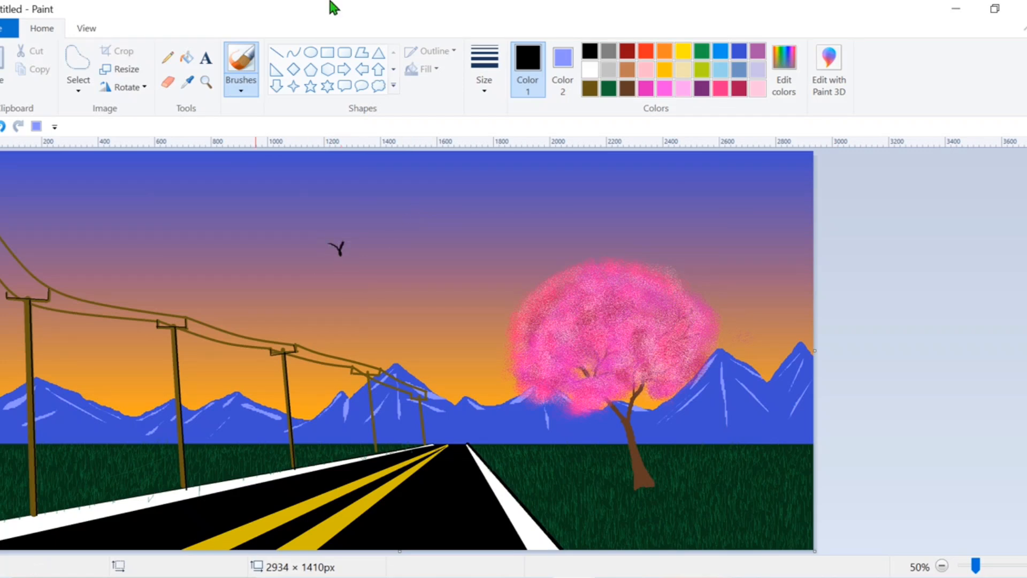
pyautogui.hotkey('ctrl', 'z')
pyautogui.moveTo(313, 248); pyautogui.dragTo(344, 242)
pyautogui.moveTo(391, 267); pyautogui.dragTo(416, 271)
pyautogui.click(3, 127)
pyautogui.moveTo(345, 307); pyautogui.dragTo(360, 309)
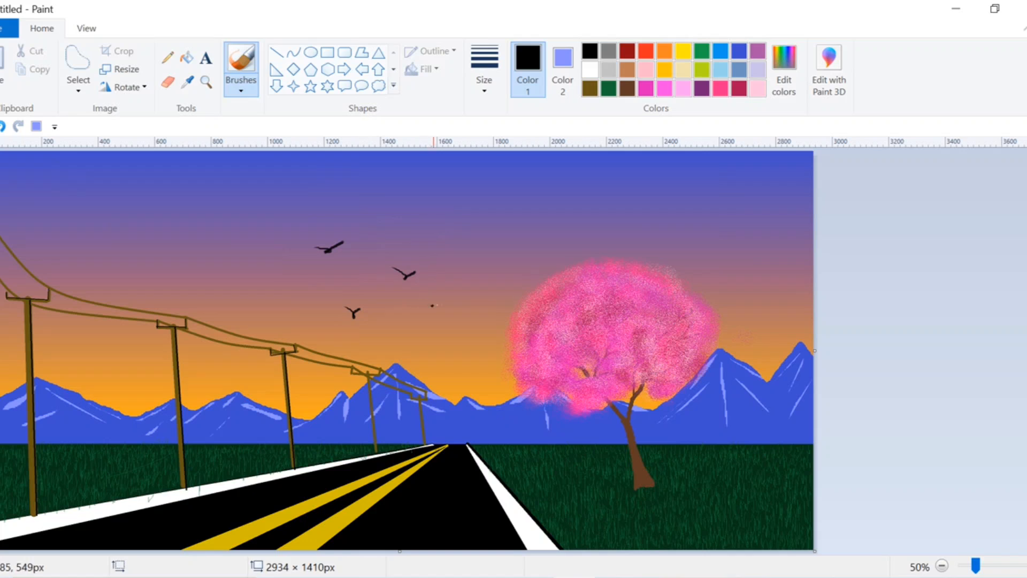
# Step: Switch Color 1 to white and dot a few tiny stars in the upper sky, undoing the oversized dot
pyautogui.click(590, 69)
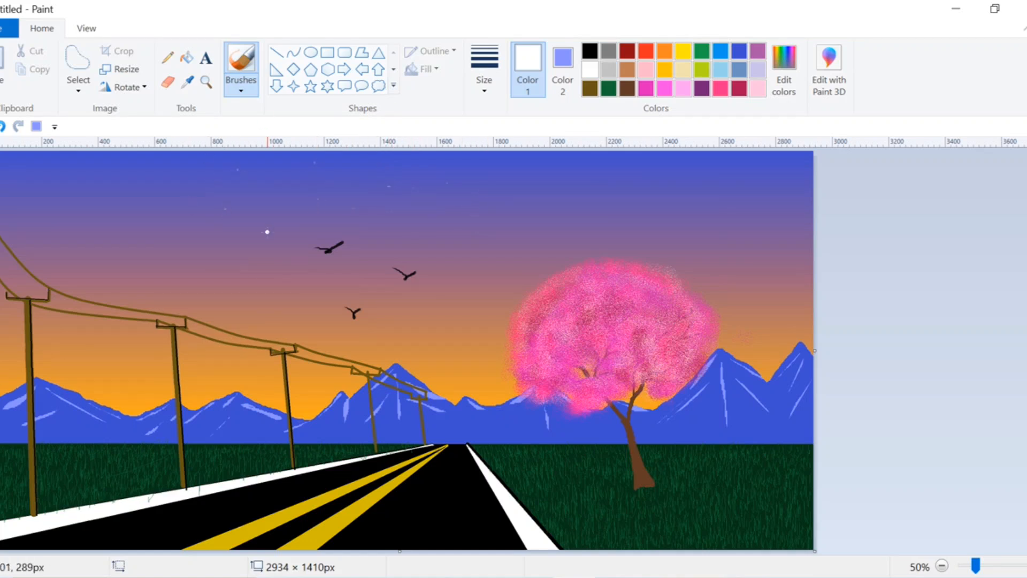
pyautogui.moveTo(267, 231); pyautogui.dragTo(275, 225)
pyautogui.click(3, 127)
# Step: Choose the round Brush, reduce its size and scatter small white stars across the sky
pyautogui.click(241, 86)
pyautogui.click(241, 115)
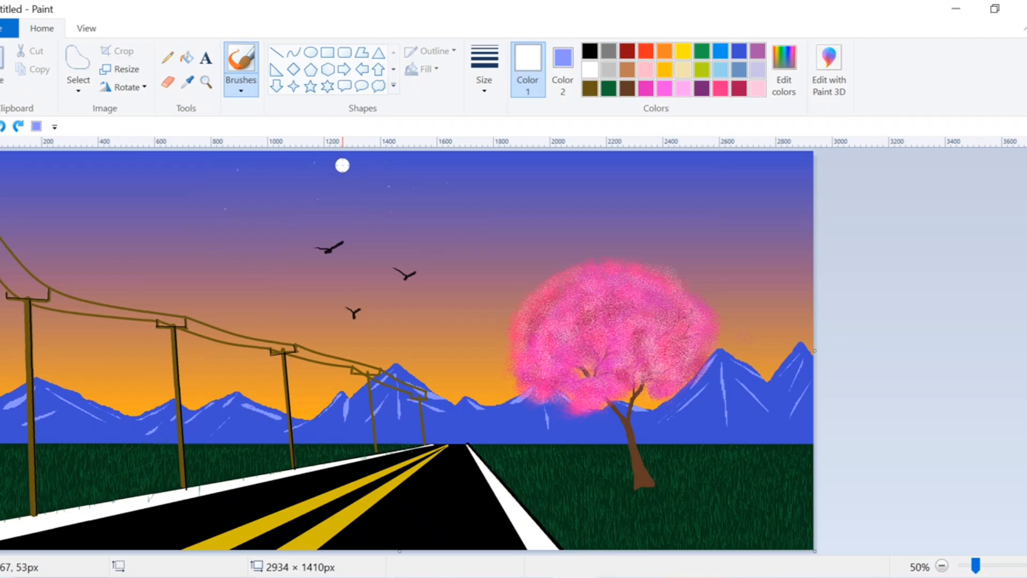
pyautogui.hotkey('ctrl', '-')
pyautogui.click(343, 166)
pyautogui.click(518, 183)
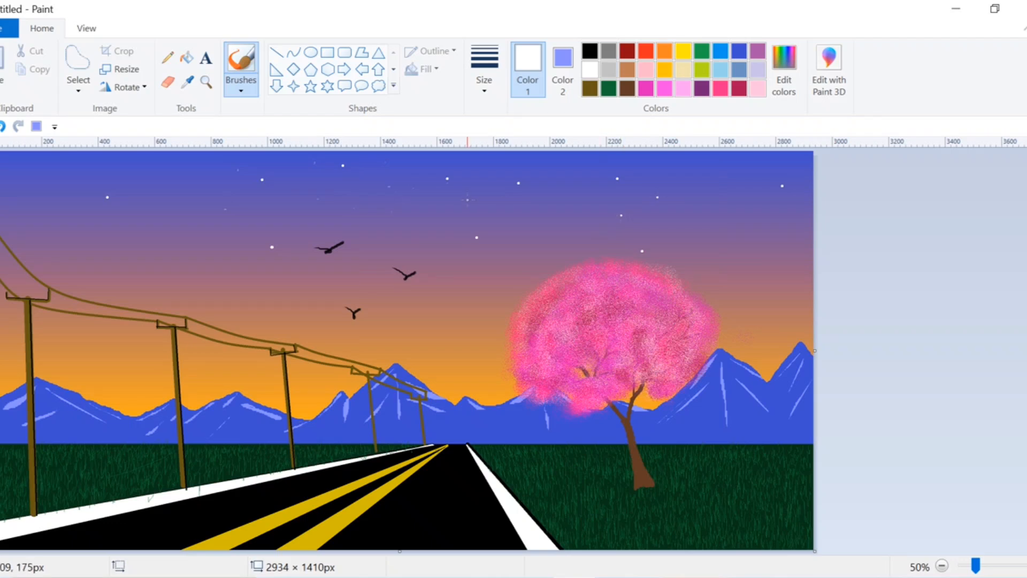
# Step: Add finer white stars in the gaps between the existing ones, from above the wires to above the tree
pyautogui.click(393, 175)
pyautogui.click(319, 194)
pyautogui.click(385, 232)
pyautogui.click(575, 195)
pyautogui.click(536, 257)
pyautogui.click(171, 186)
pyautogui.click(169, 241)
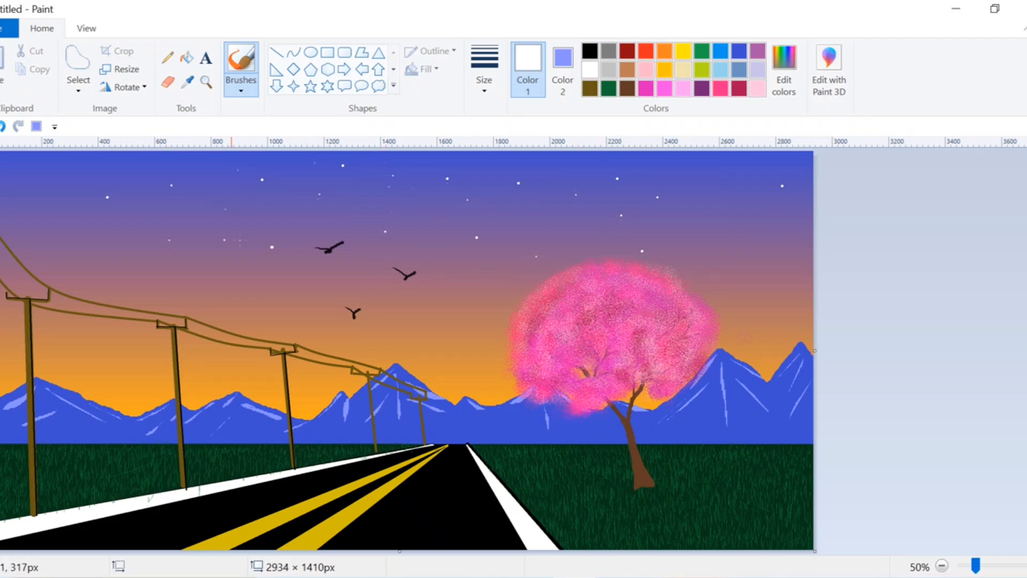